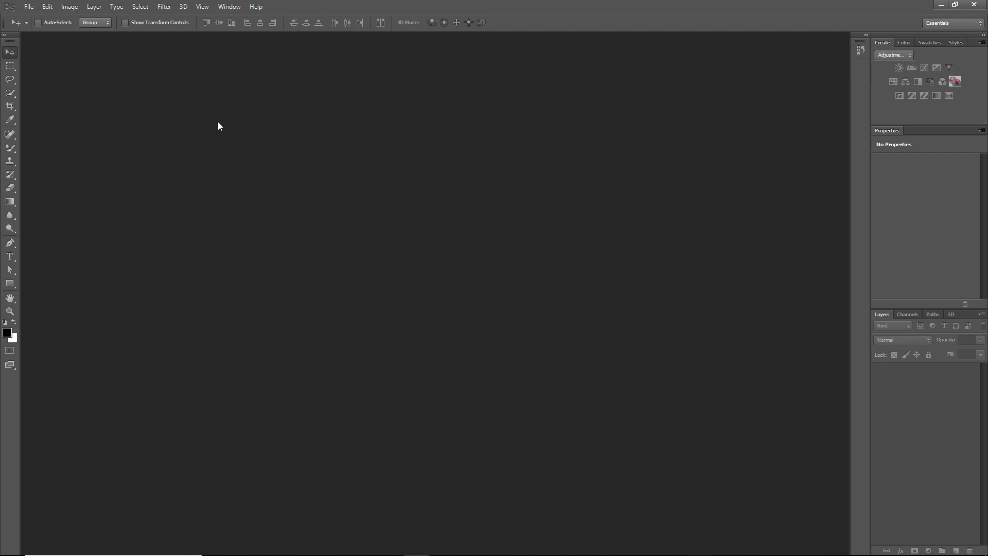
Start a new custom document and set its width and height to 15 centimeters each.
left_click(32, 7)
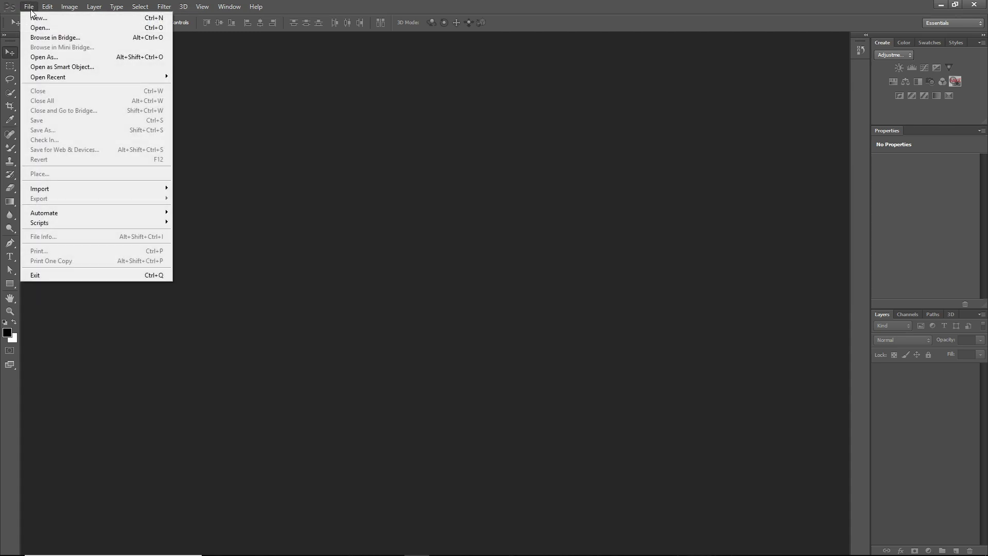
left_click(33, 19)
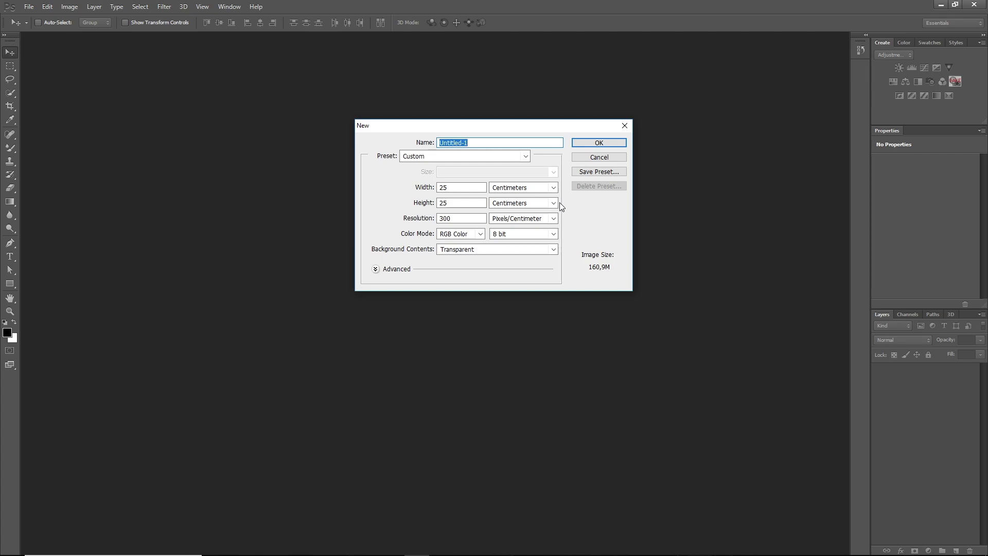
left_click(426, 157)
left_click(378, 174)
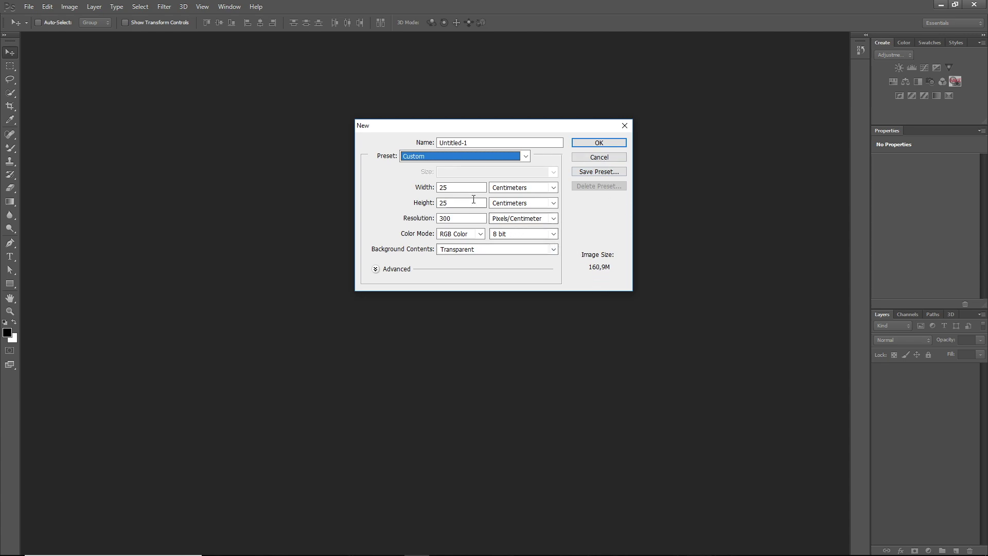
left_click(552, 191)
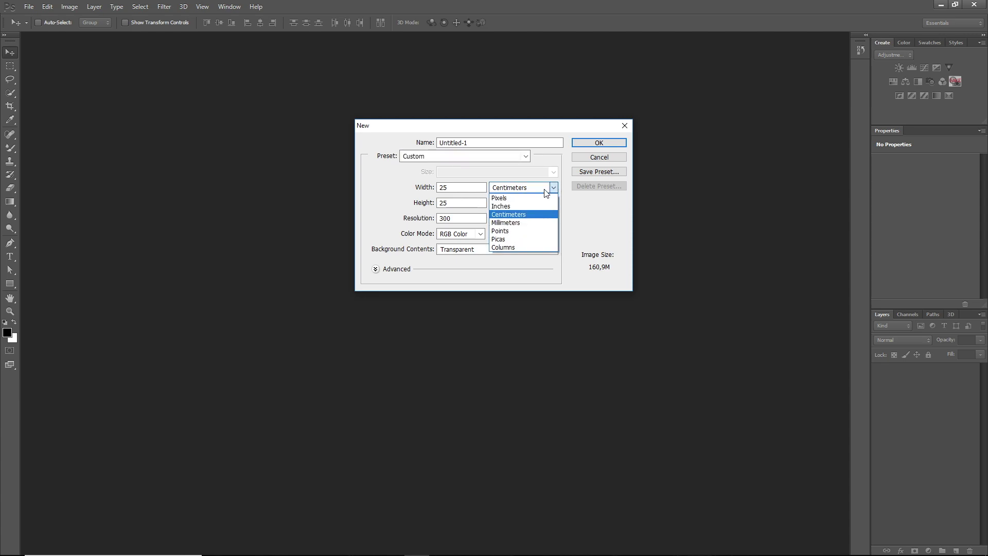
left_click(478, 189)
left_click_drag(482, 187, 379, 182)
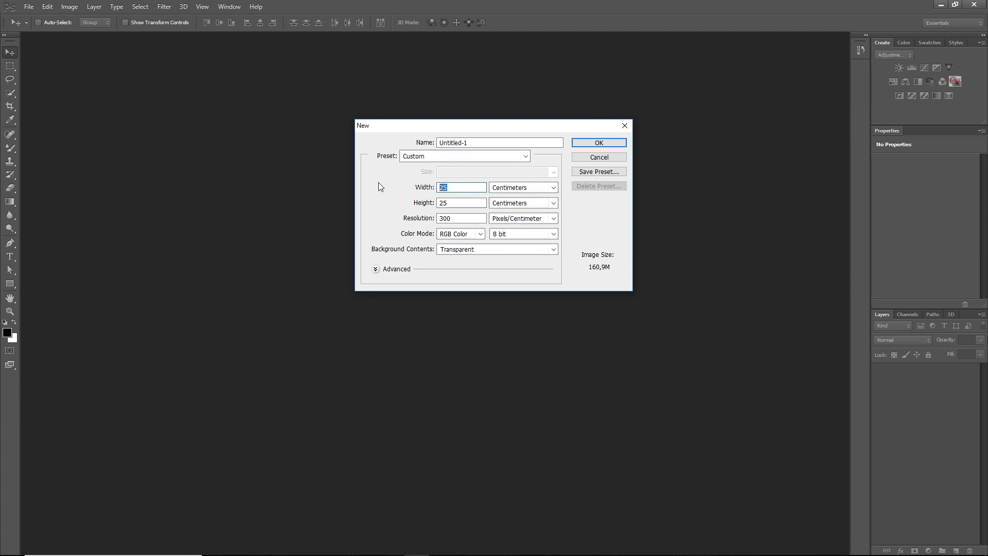
type("15")
left_click_drag(481, 203, 404, 202)
type("15")
Try a resolution of 72 pixels/centimeter for the new document, and restore it to 300.
left_click_drag(483, 218, 410, 218)
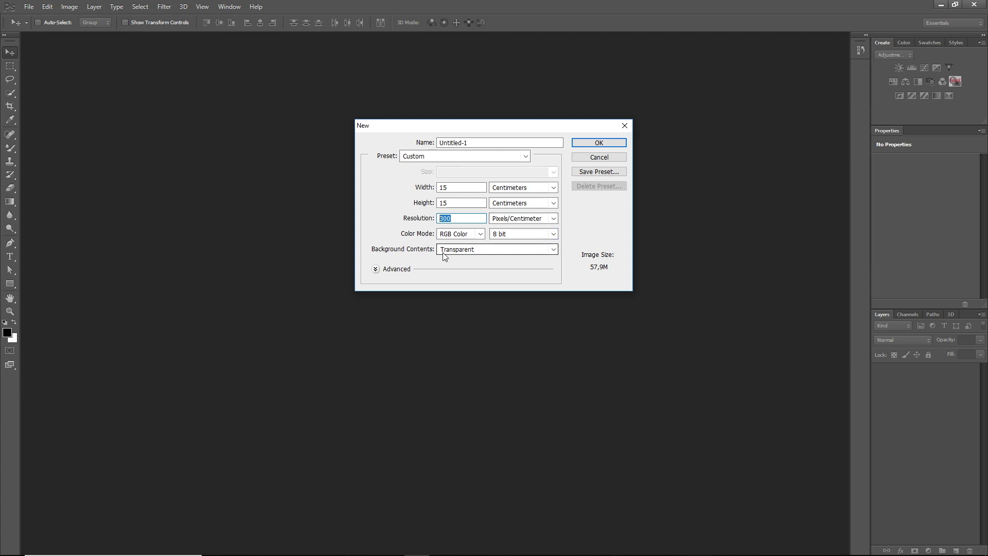
left_click(469, 218)
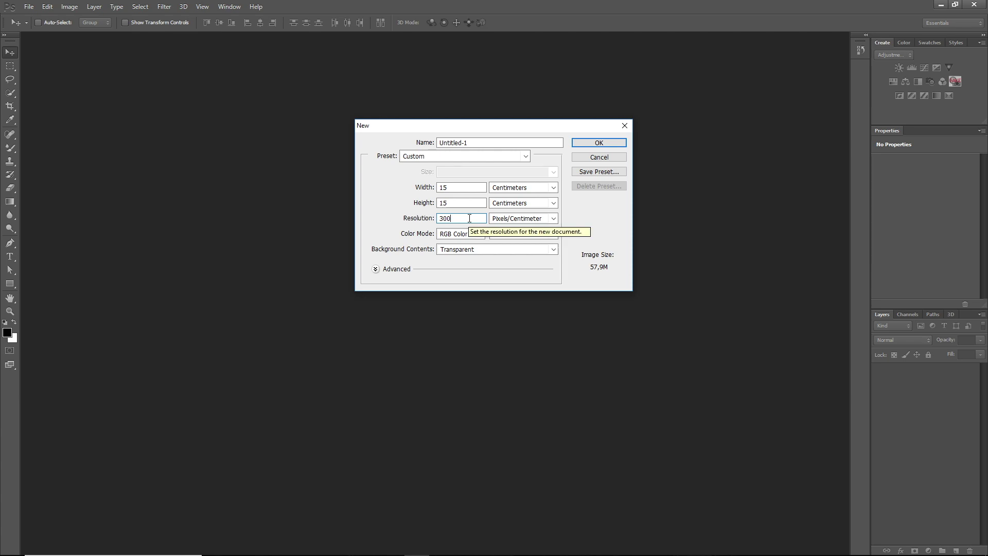
double_click(469, 218)
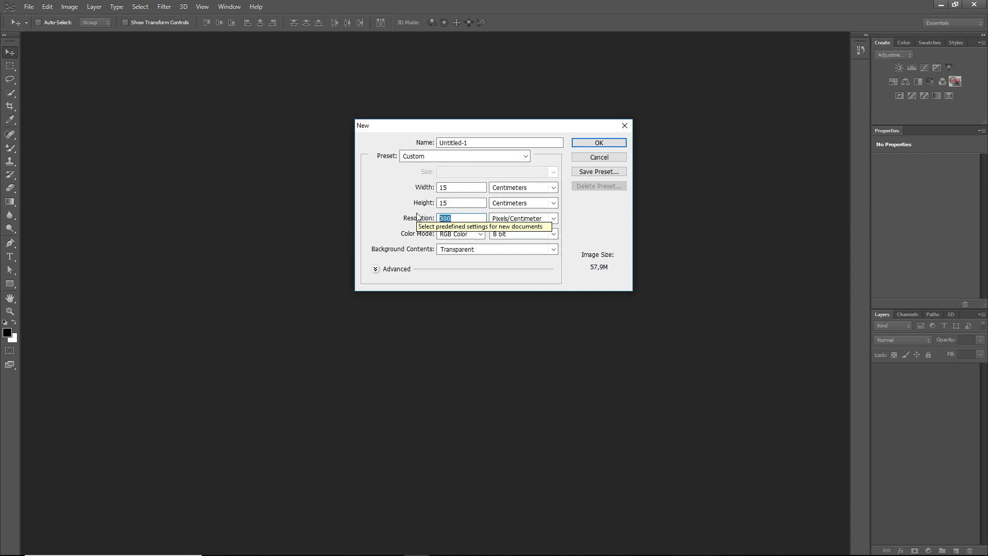
type("72")
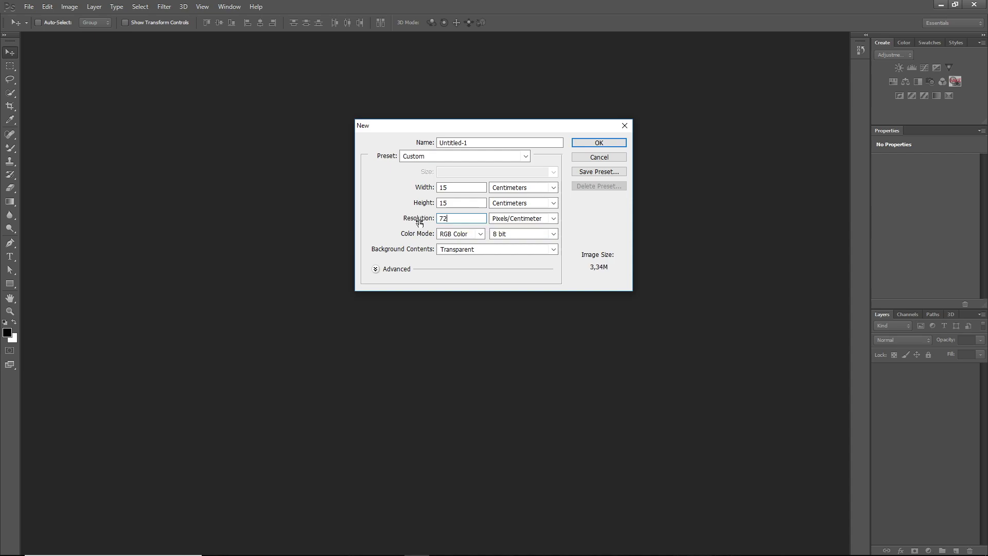
left_click_drag(455, 218, 407, 219)
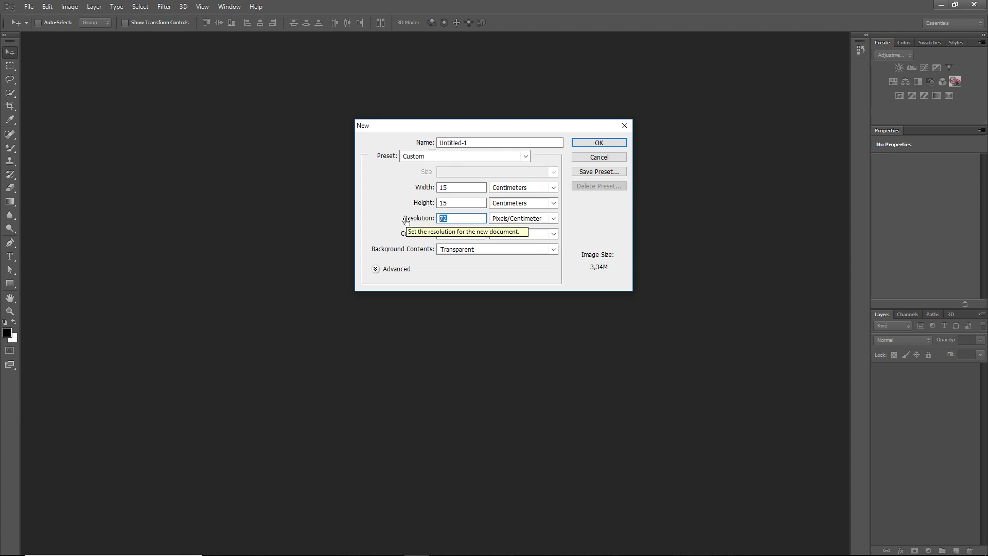
type("300")
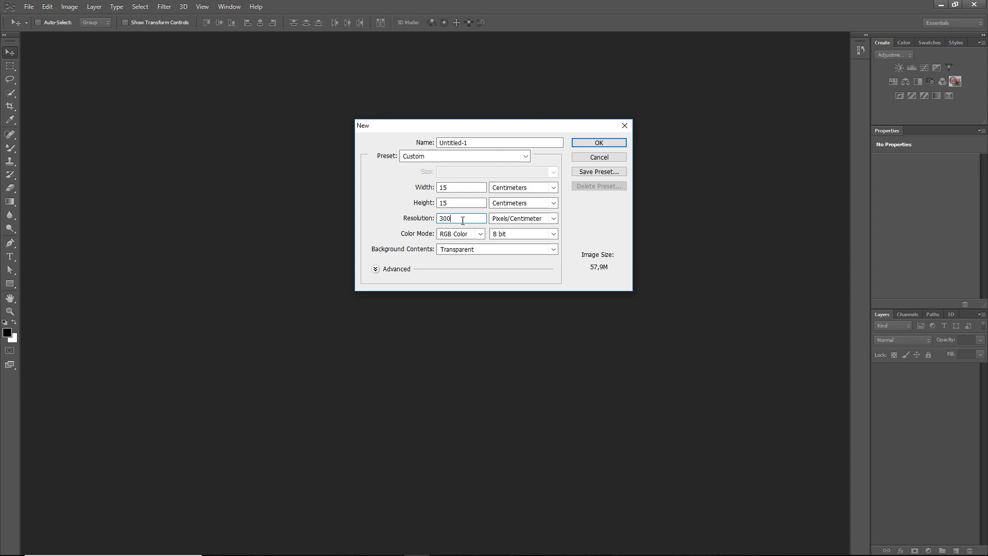
double_click(448, 218)
Create the 15 by 15 cm RGB document at 300 pixels/centimeter with transparent background contents.
left_click(605, 142)
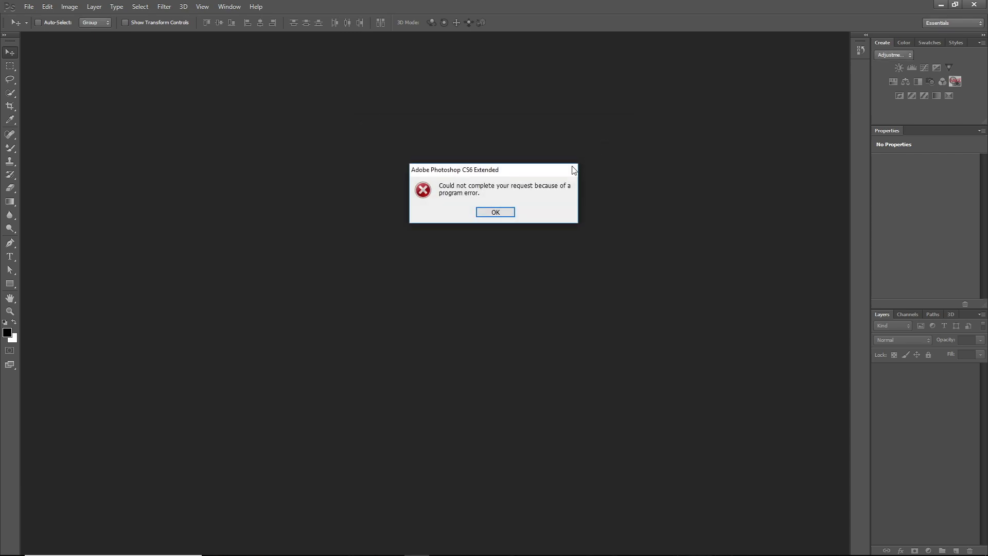
left_click(494, 212)
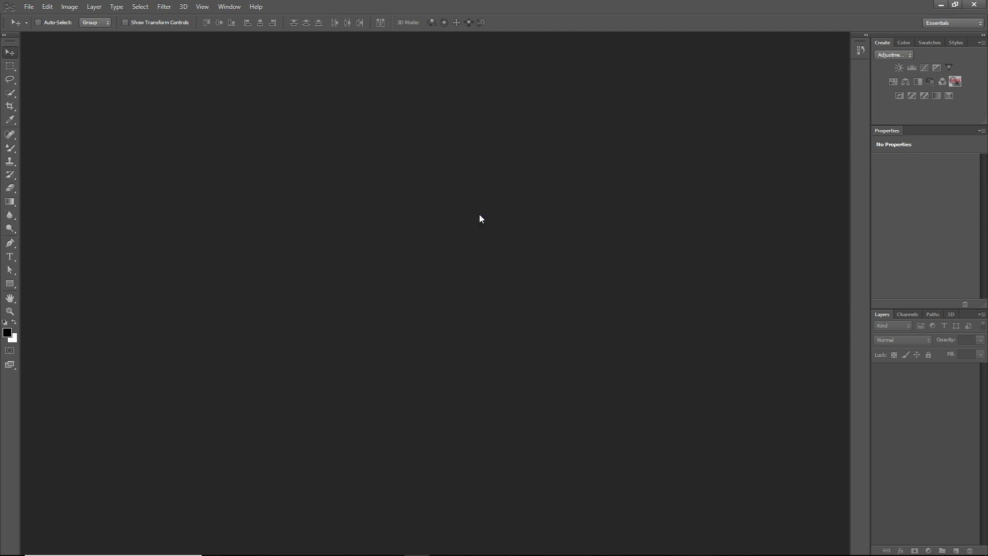
left_click(30, 7)
left_click(39, 16)
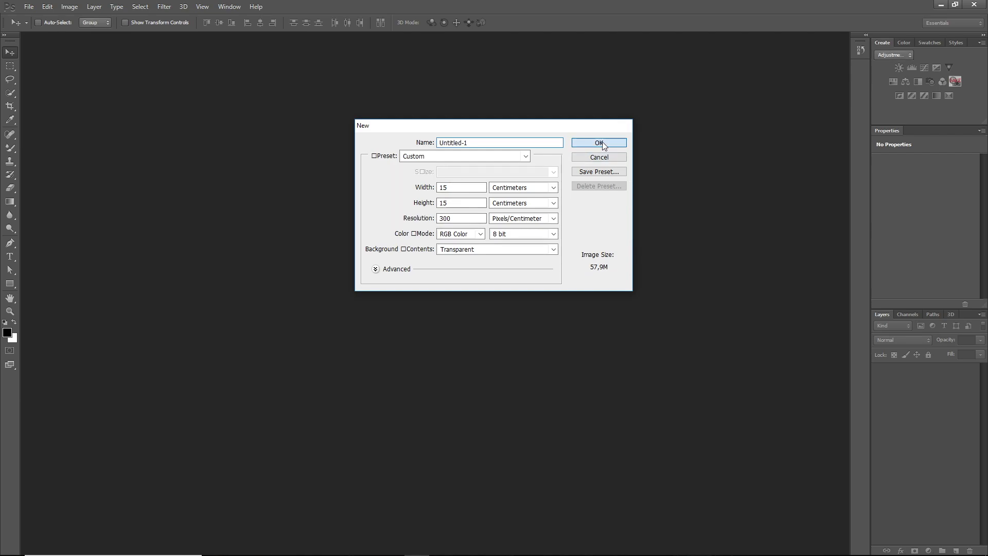
left_click(599, 143)
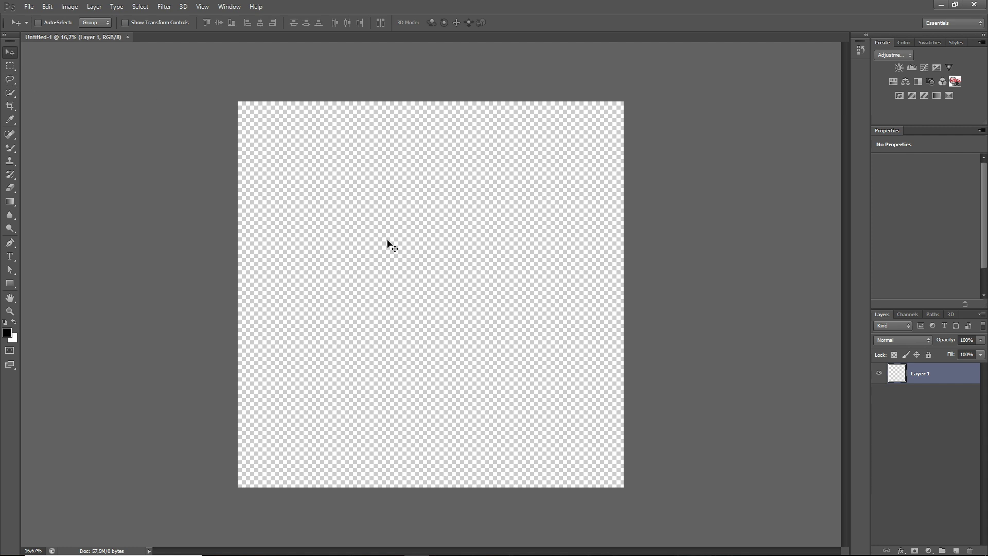
Rename the document's only layer, Layer 1, as Back.
double_click(914, 375)
type("E")
type("ack")
key("Return")
double_click(916, 377)
left_click(763, 442)
Outline a rectangular selection slightly above the center of the canvas with the Polygonal Lasso tool.
left_click(11, 67)
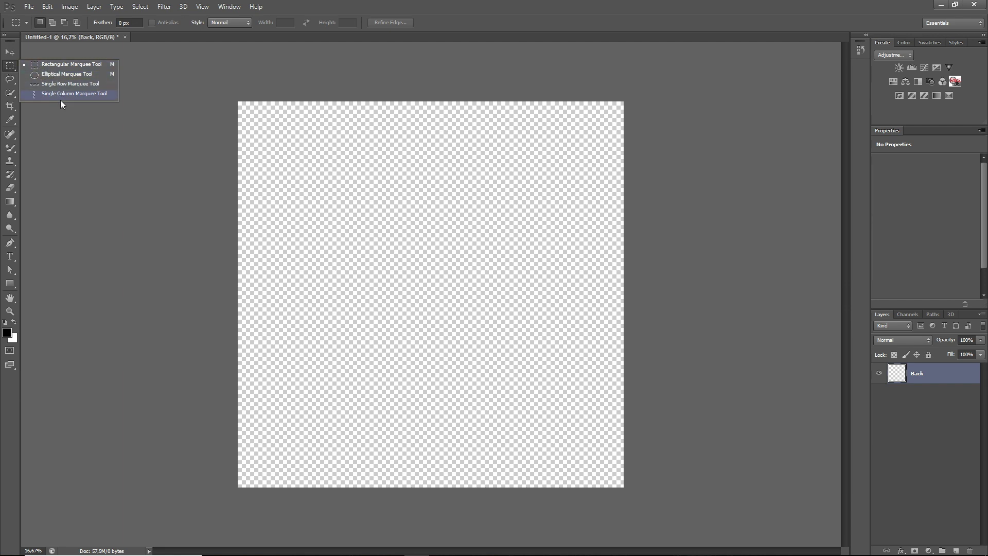
left_click(53, 64)
left_click(12, 80)
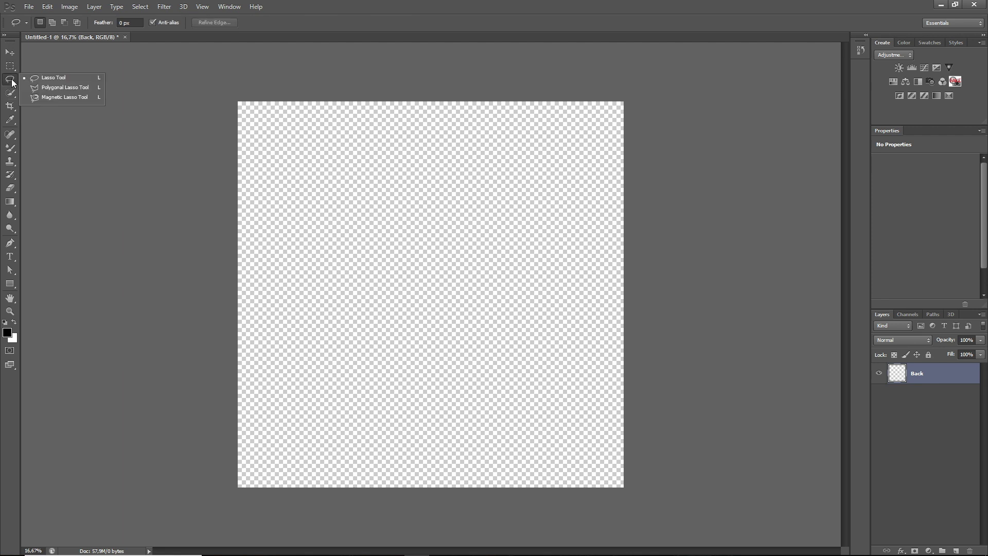
left_click(85, 87)
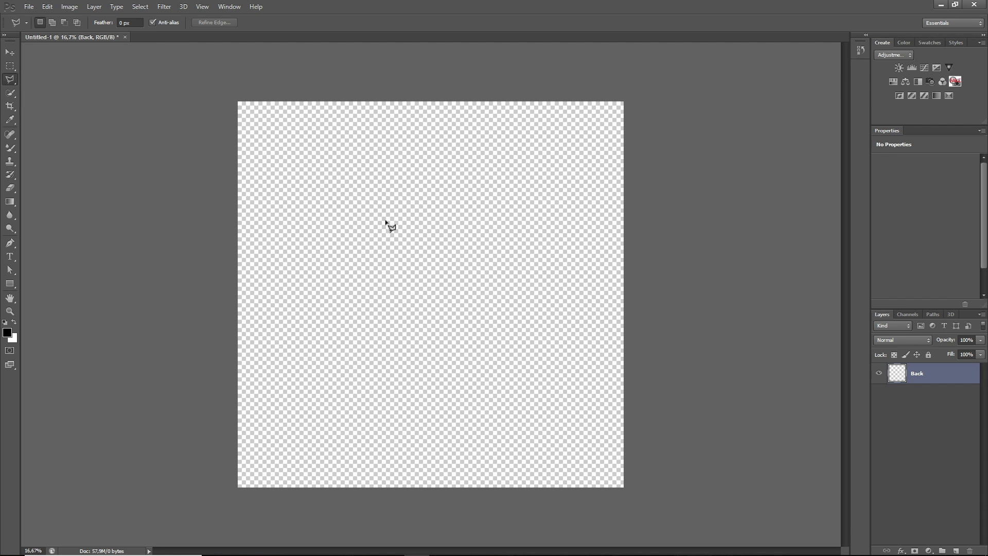
left_click(372, 202)
left_click(497, 202)
left_click(498, 287)
left_click(372, 201)
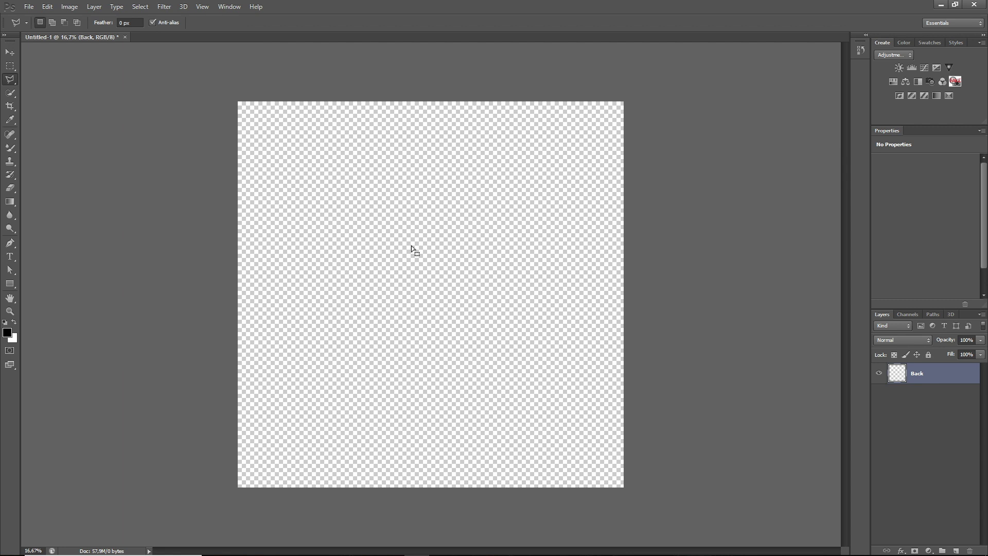
Try several Rectangular Marquee selections of different sizes across the canvas, and deselect them.
left_click(13, 67)
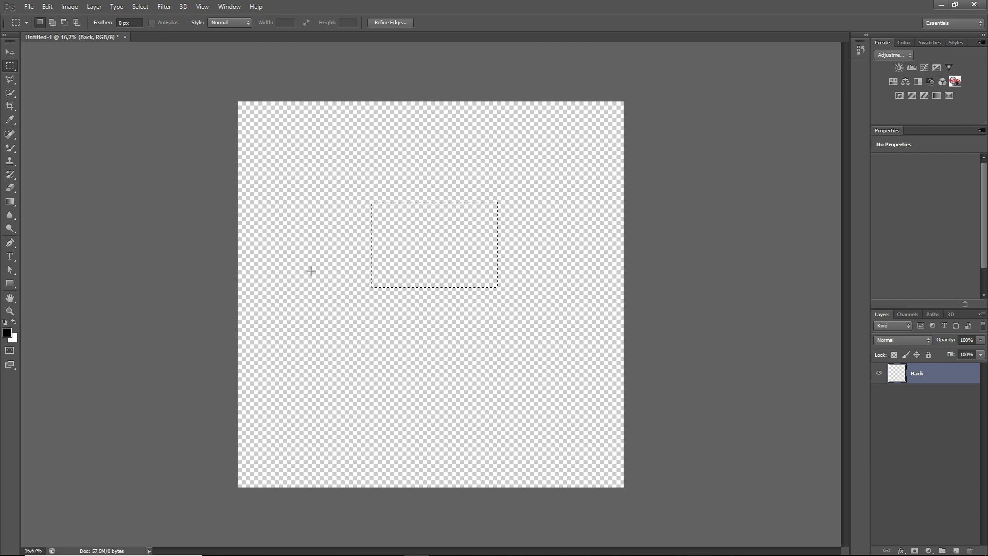
left_click(374, 187)
left_click_drag(311, 174, 411, 285)
left_click(339, 128)
left_click_drag(301, 205, 541, 376)
left_click_drag(520, 407, 441, 244)
left_click_drag(352, 278, 547, 357)
left_click_drag(728, 295, 573, 359)
left_click(318, 217)
key("ctrl+z")
key("ctrl+d")
left_click_drag(242, 237, 615, 342)
left_click(306, 193)
Select the entire canvas area with the Rectangular Marquee tool.
left_click_drag(242, 105, 619, 481)
left_click(140, 149)
mouse_move(184, 36)
left_mouse_down()
mouse_move(242, 88)
mouse_move(200, 81)
mouse_move(205, 34)
mouse_move(200, 42)
left_mouse_up()
left_click_drag(221, 84, 811, 544)
left_click(160, 64)
left_click_drag(163, 63, 242, 119)
left_click_drag(450, 303, 715, 541)
Fill the selected canvas on the Back layer with black using the Paint Bucket, and clear the selection.
left_click(10, 203)
left_click(9, 203)
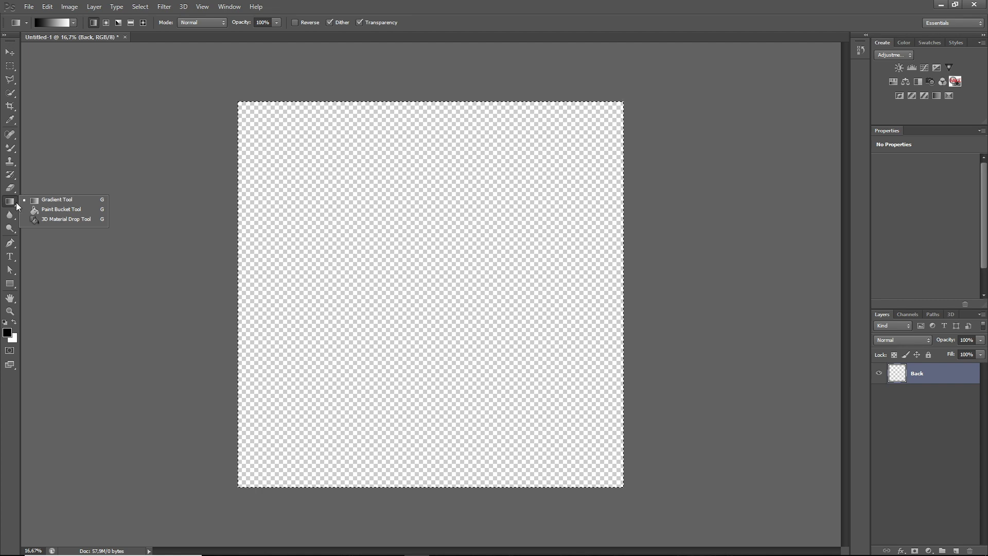
left_click(11, 202)
left_click(86, 209)
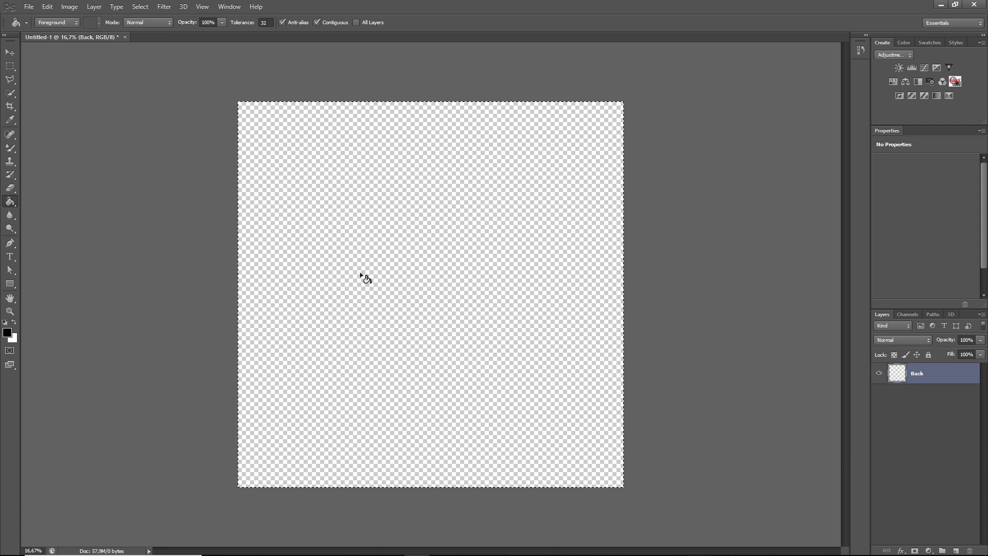
left_click(386, 240)
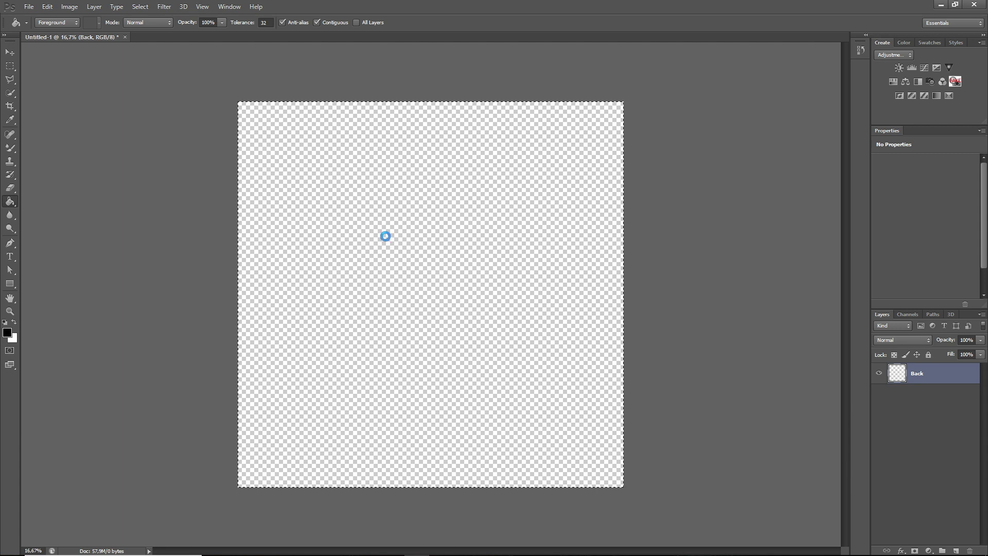
left_click(10, 66)
key("ctrl+d")
left_click(9, 52)
mouse_move(282, 221)
left_mouse_down()
mouse_move(596, 322)
mouse_move(435, 241)
mouse_move(253, 206)
mouse_move(280, 214)
left_mouse_up()
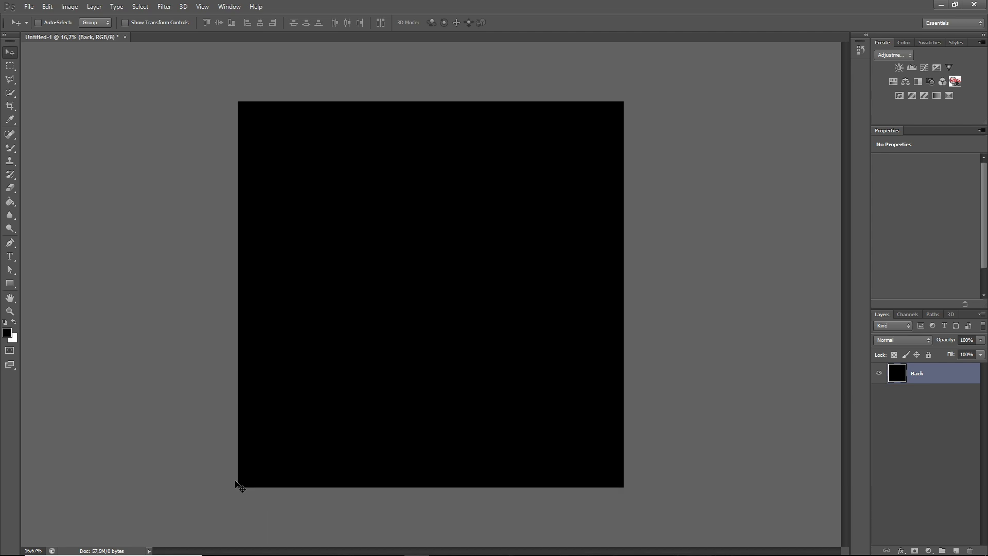
Cut a square hole about 4.4 cm wide near the Back layer's upper-left corner, and remove the extra empty layer added meanwhile.
left_click(10, 66)
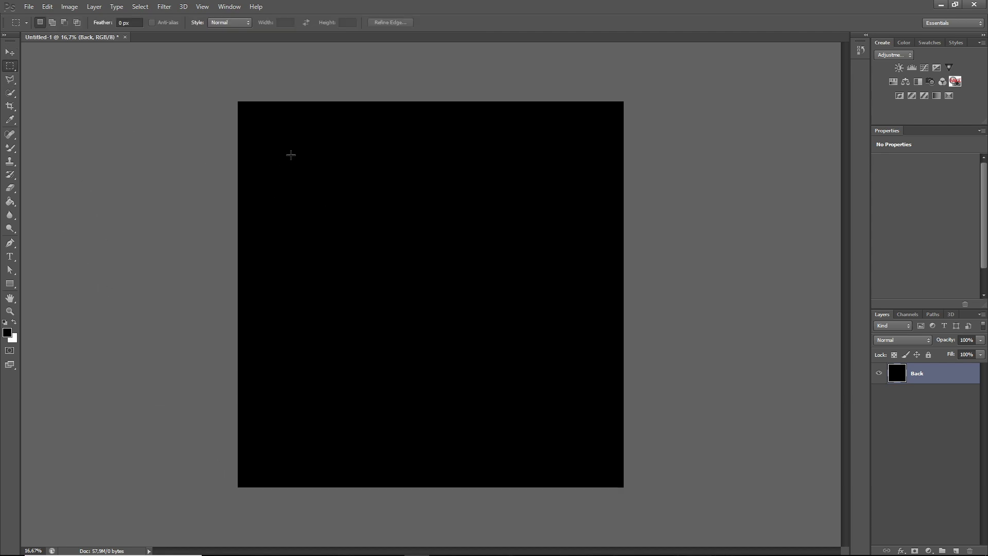
left_click_drag(269, 151, 443, 271)
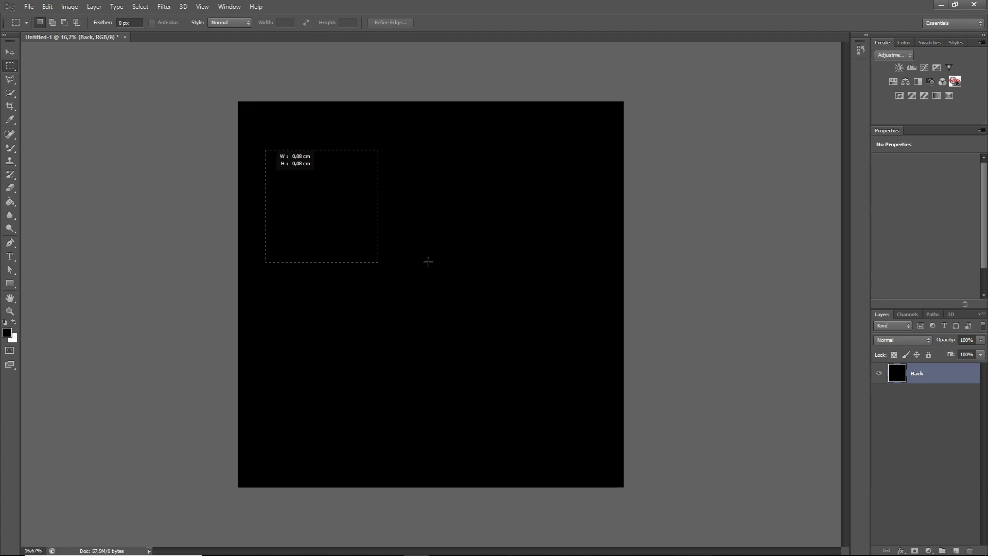
left_click_drag(265, 150, 428, 262)
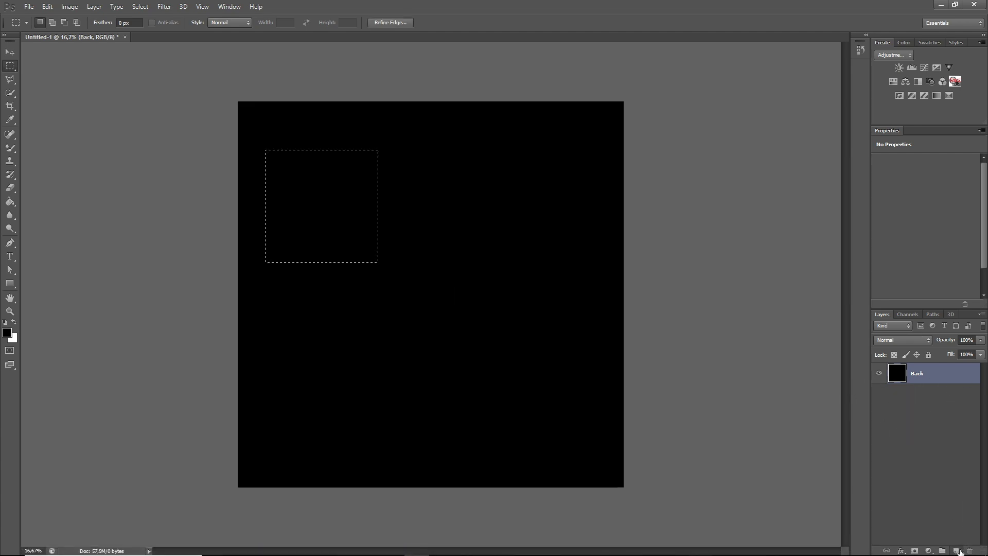
left_click(957, 551)
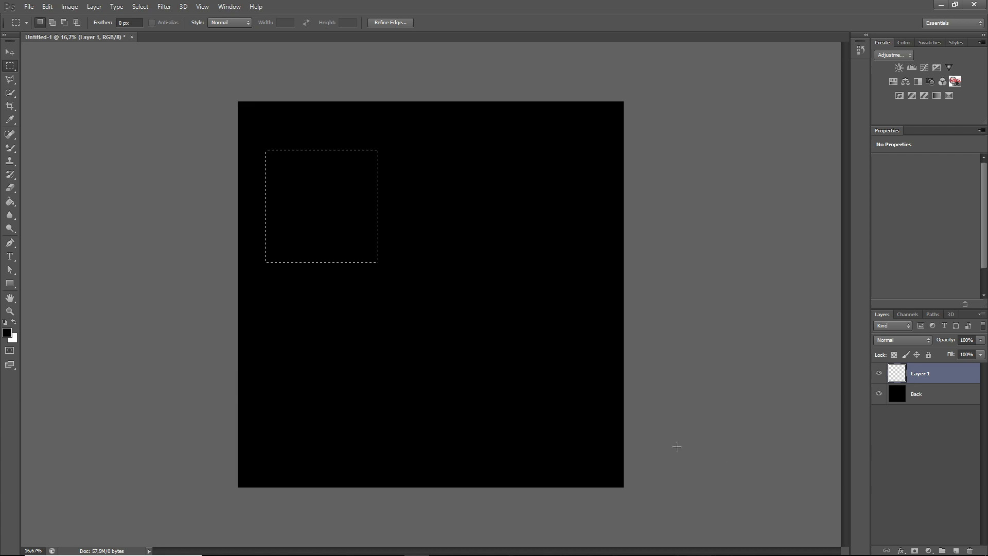
left_click(937, 404)
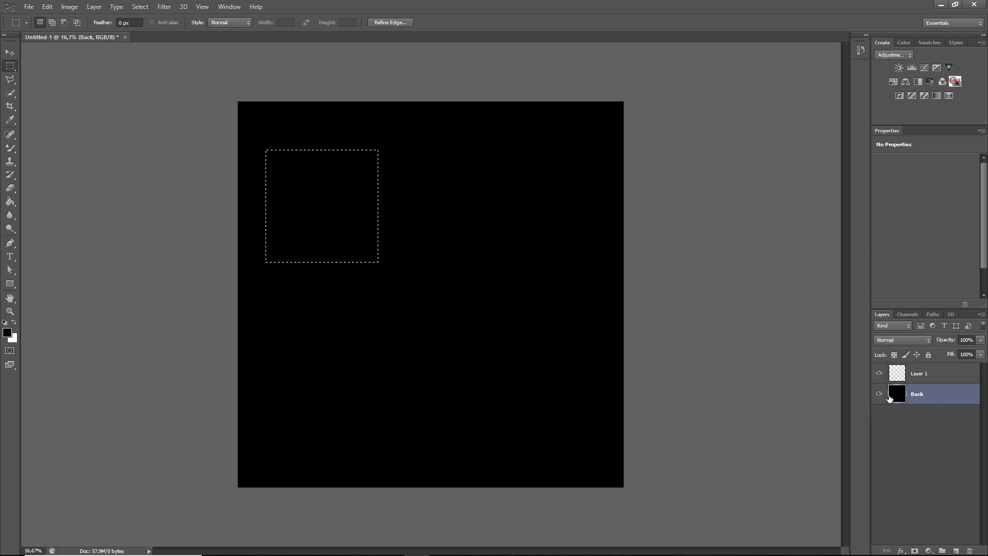
key("Delete")
key("ctrl+d")
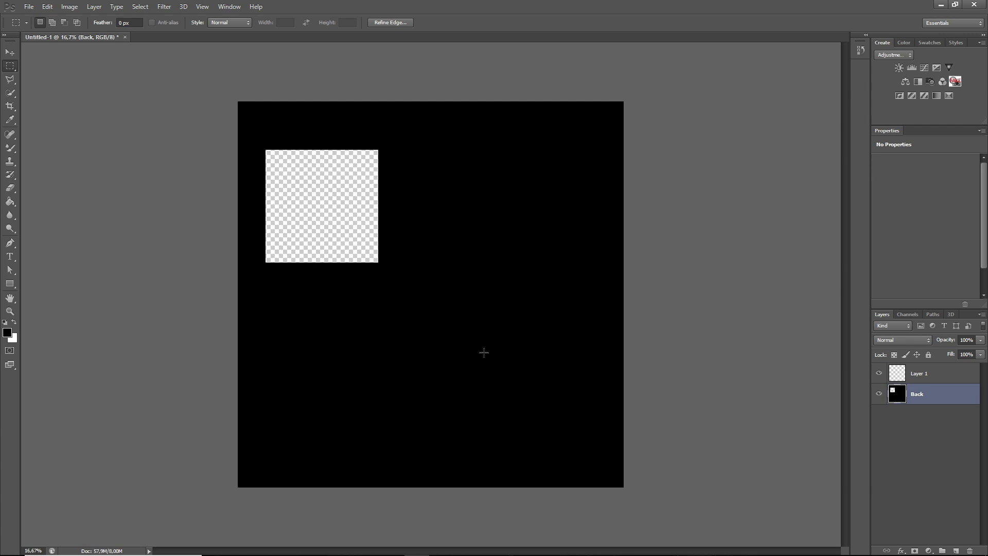
left_click(934, 378)
key("Delete")
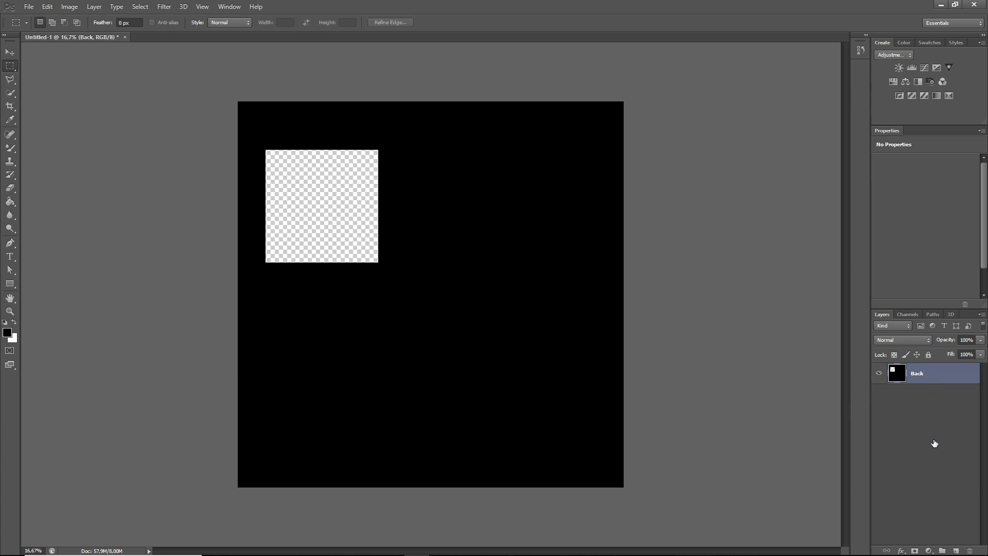
left_click_drag(466, 149, 583, 266)
left_click(249, 66)
key("r")
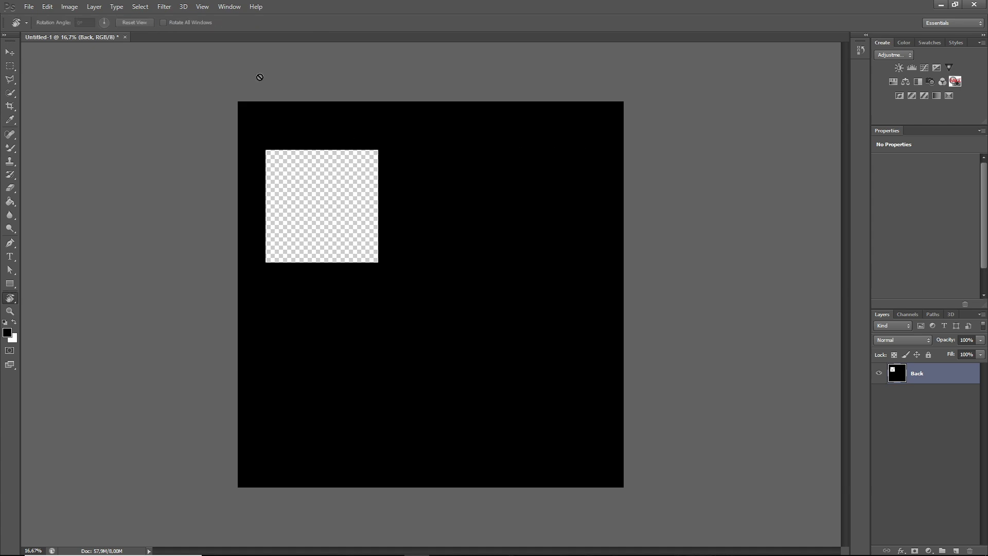
key("e")
key("t")
left_click(10, 55)
key("r")
left_click(7, 53)
key("t")
left_click(7, 53)
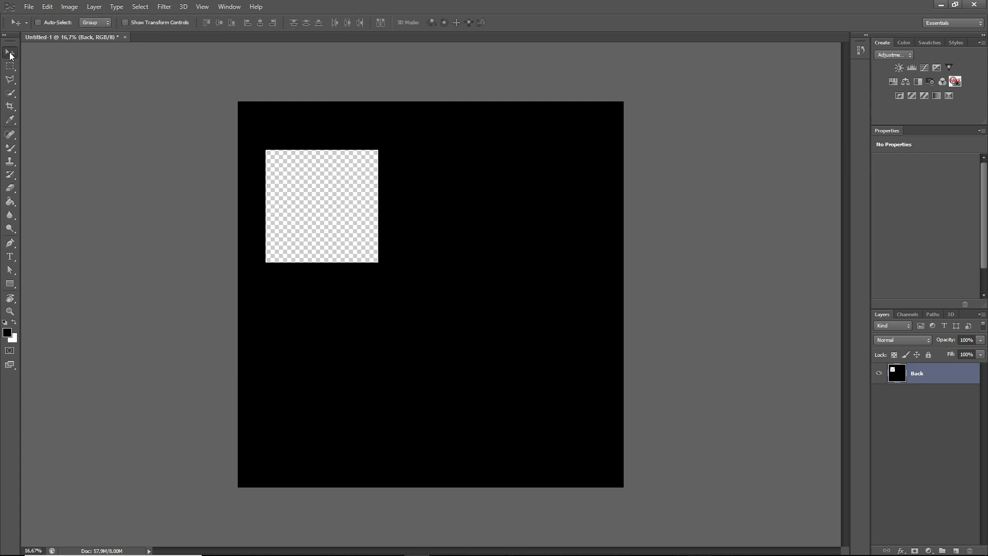
key("t")
left_click(14, 58)
key("y")
left_click(14, 58)
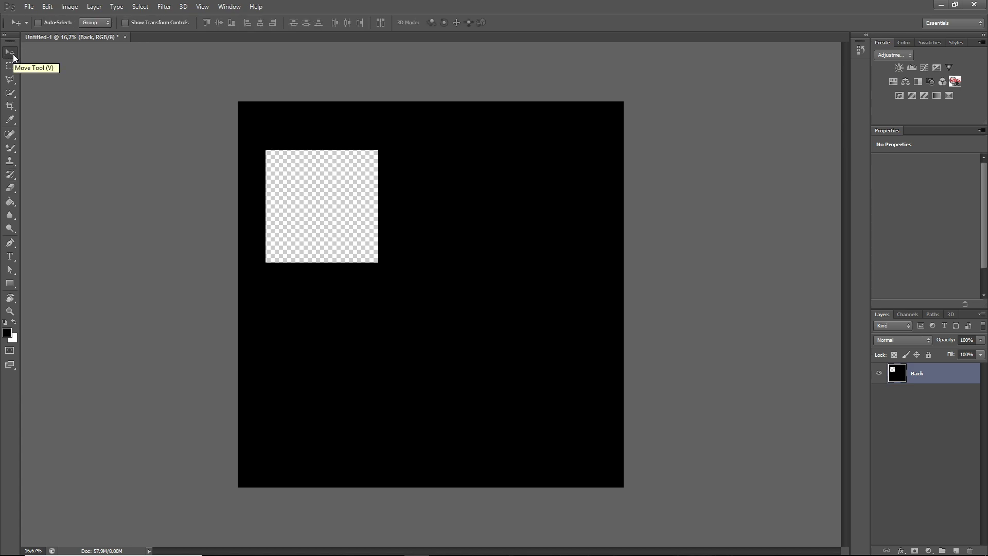
Show the rulers around the canvas.
key("ctrl+r")
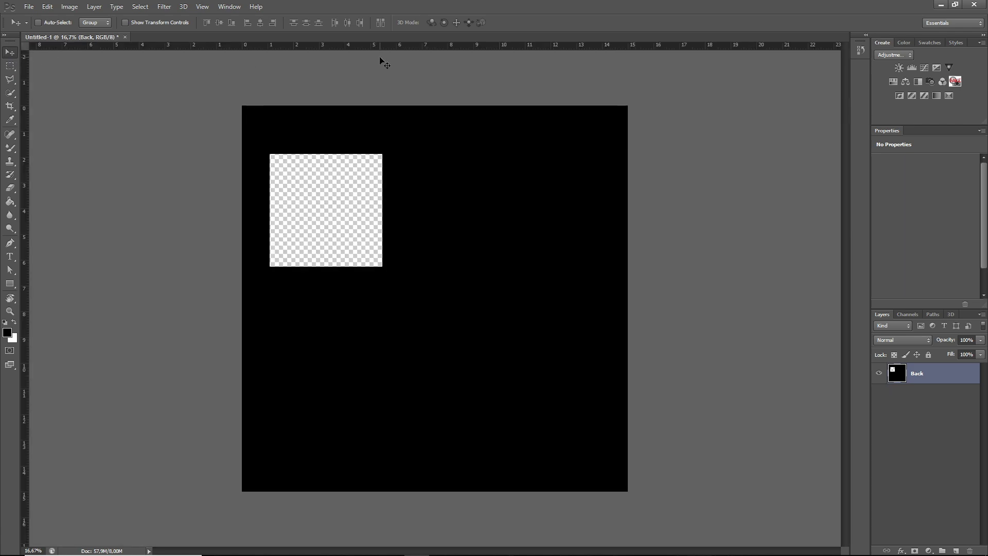
Place horizontal guides along the square hole's top and bottom edges, and cut a matching hole about 4.4 cm wide near the Back layer's upper-right corner.
left_click_drag(385, 47, 482, 153)
left_click_drag(524, 46, 560, 266)
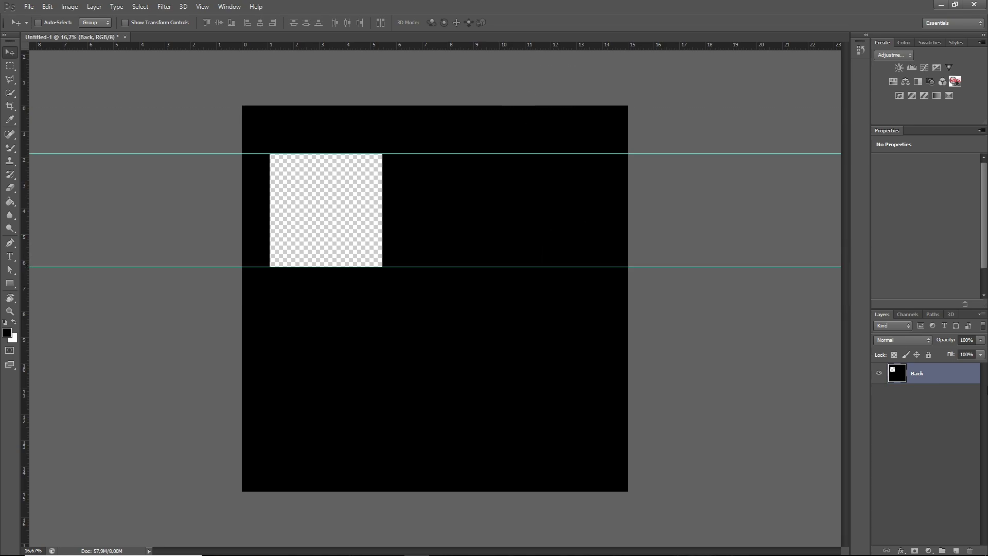
left_click(11, 66)
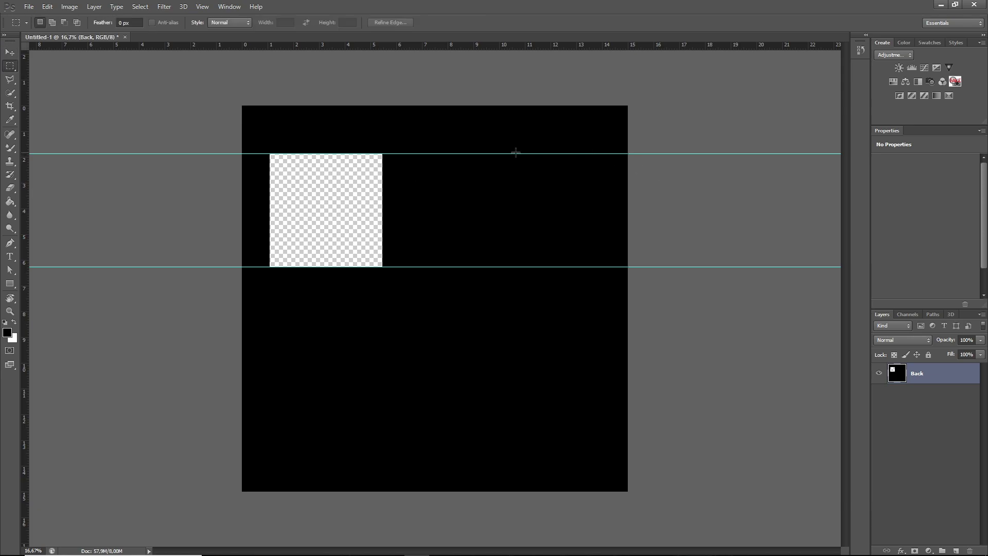
left_click_drag(487, 157, 596, 266)
key("Delete")
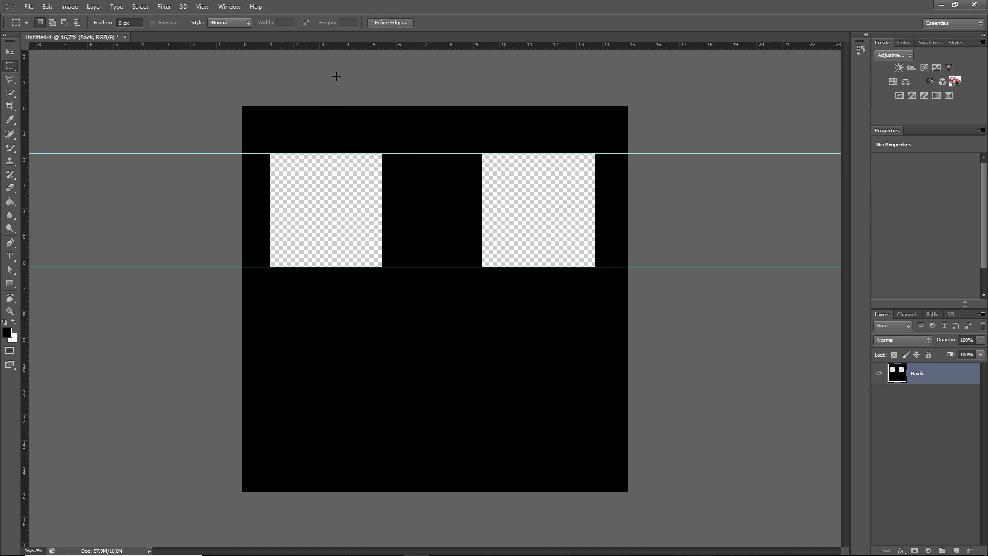
left_click(9, 53)
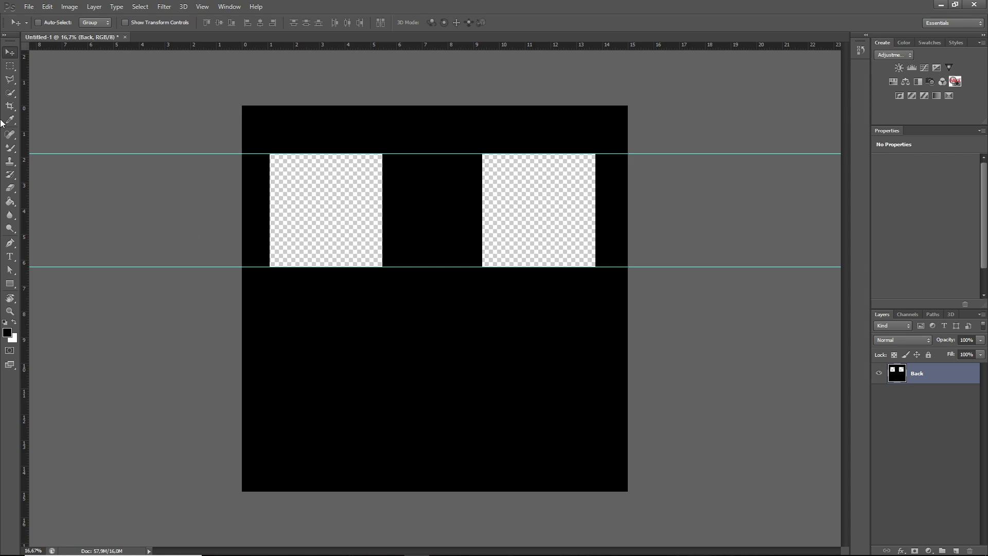
Cut a wide rectangular hole about 14 cm by 3.6 cm across the lower part of the Back layer.
left_click(9, 66)
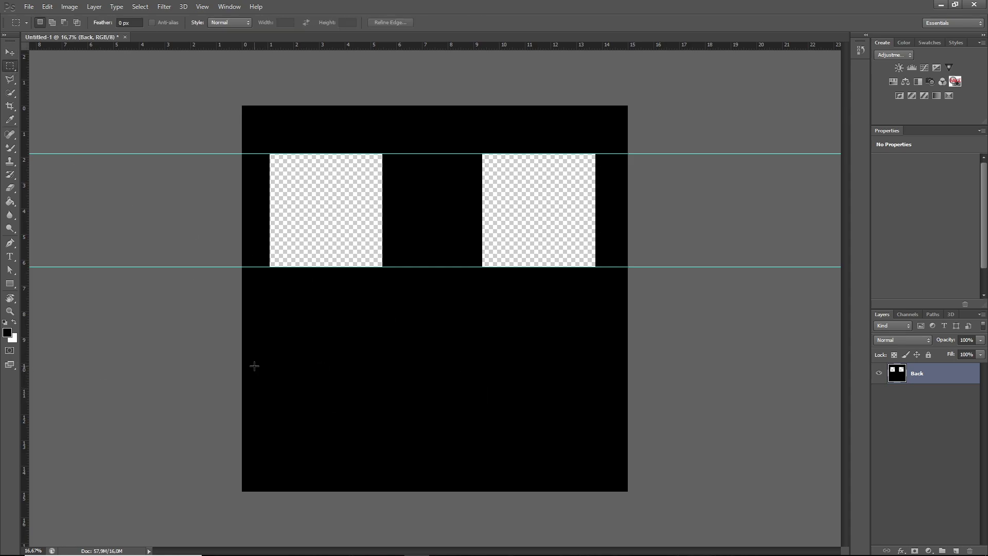
left_click_drag(254, 366, 612, 457)
left_click_drag(254, 366, 613, 457)
key("Delete")
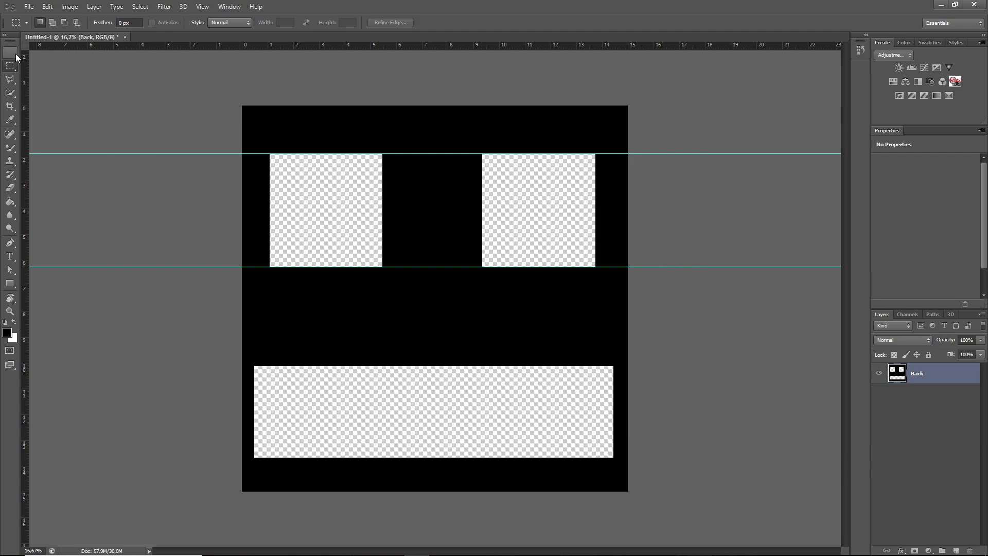
left_click(9, 52)
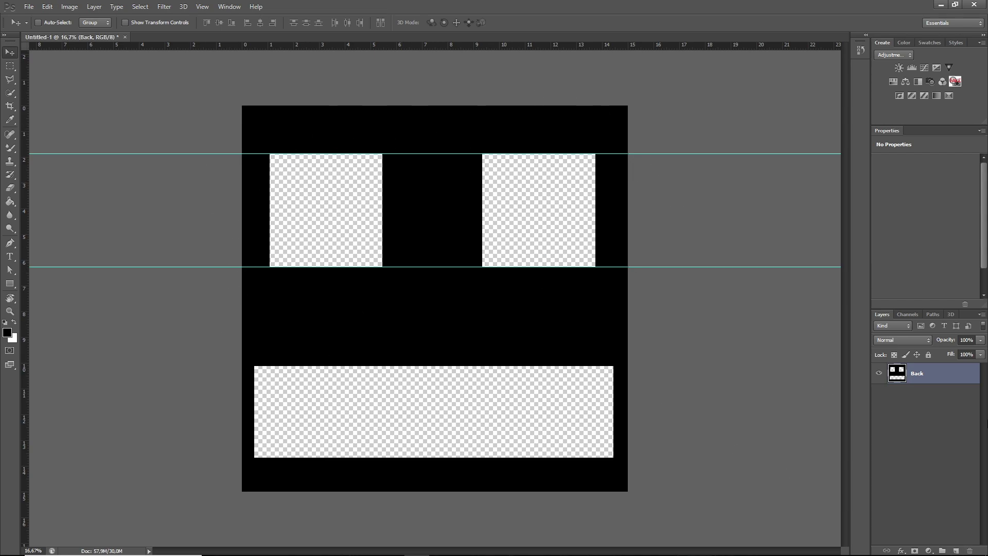
Apply a Color Overlay layer style in bright orange to the Back layer.
double_click(898, 381)
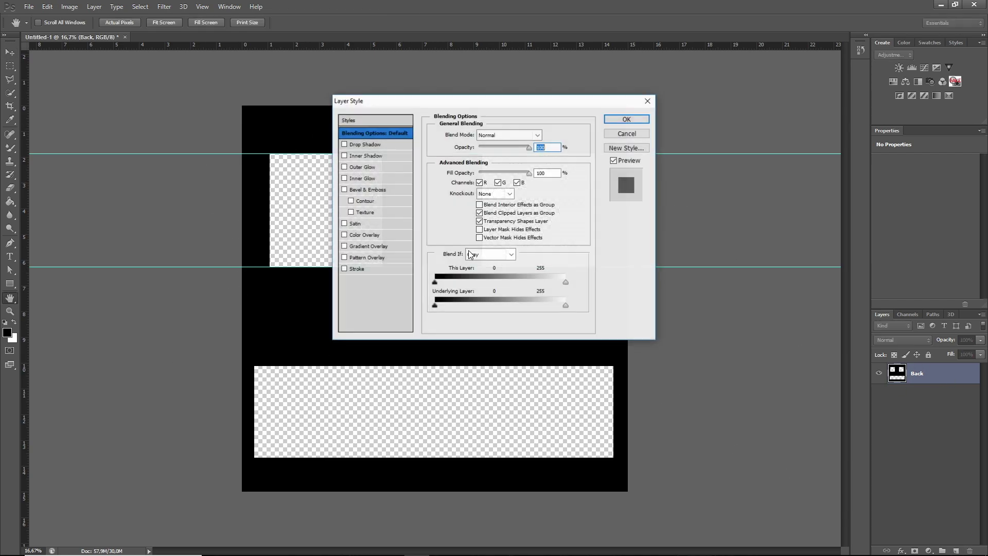
left_click(367, 235)
left_click(547, 135)
left_click(453, 181)
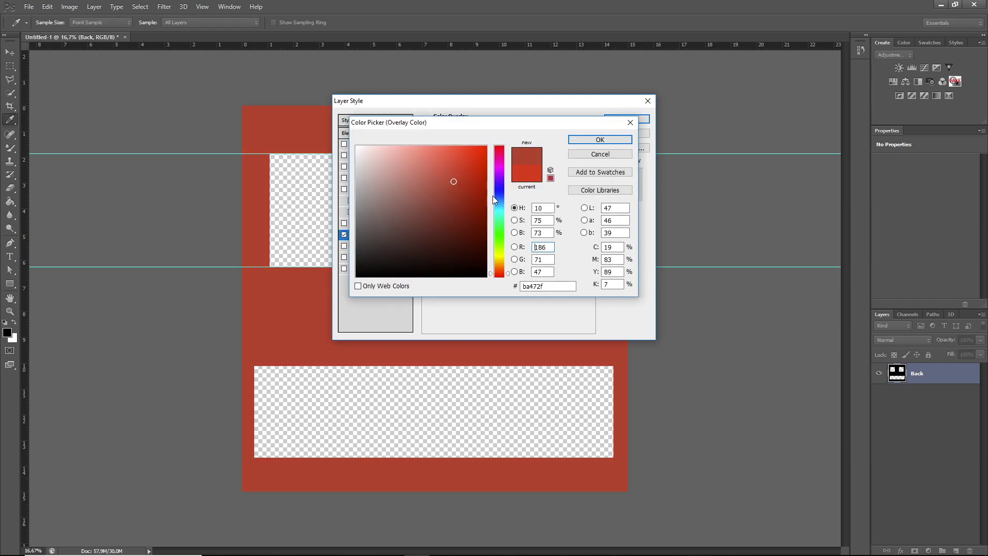
left_click_drag(502, 265, 499, 258)
left_click(485, 146)
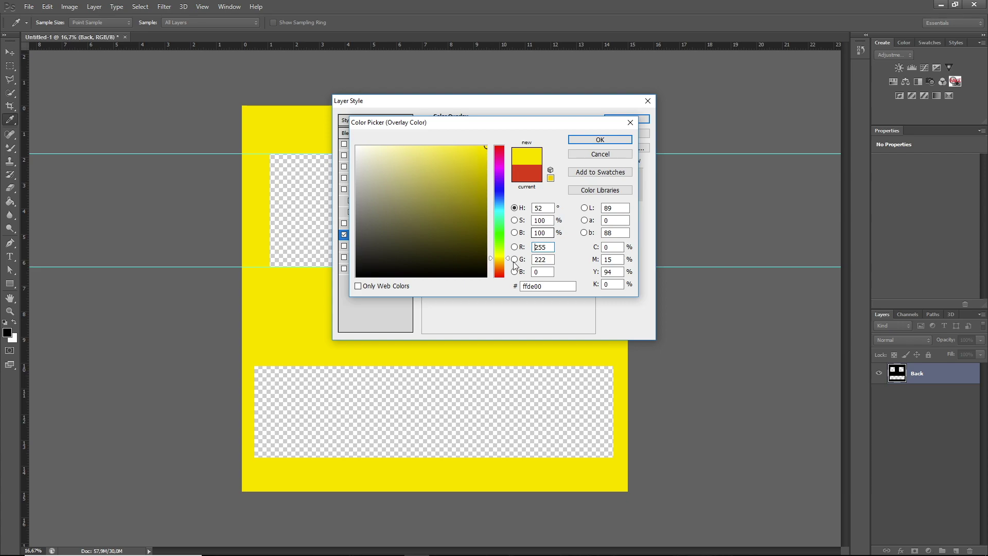
left_click_drag(497, 267, 498, 270)
key("Return")
key("Return")
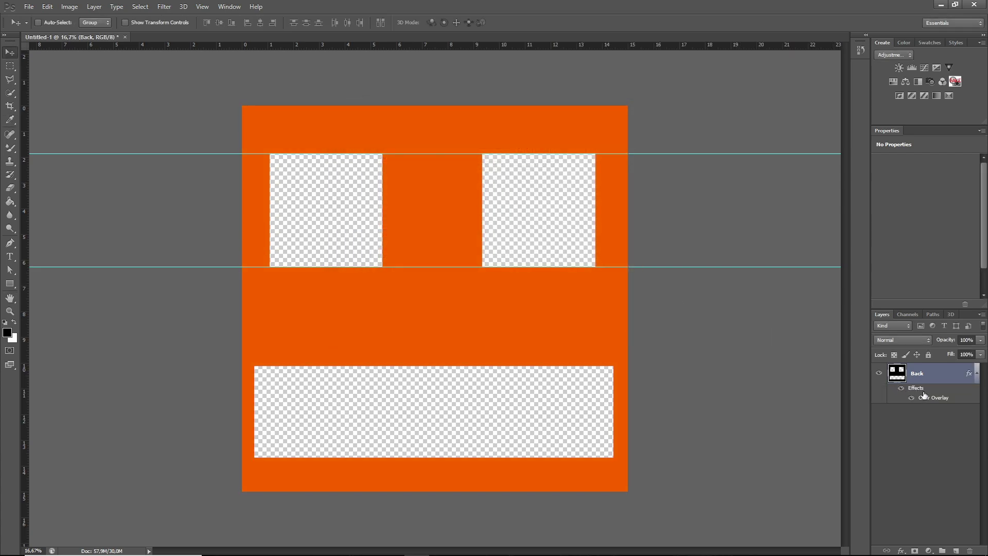
Add a new empty layer above the Back layer.
left_click(953, 550)
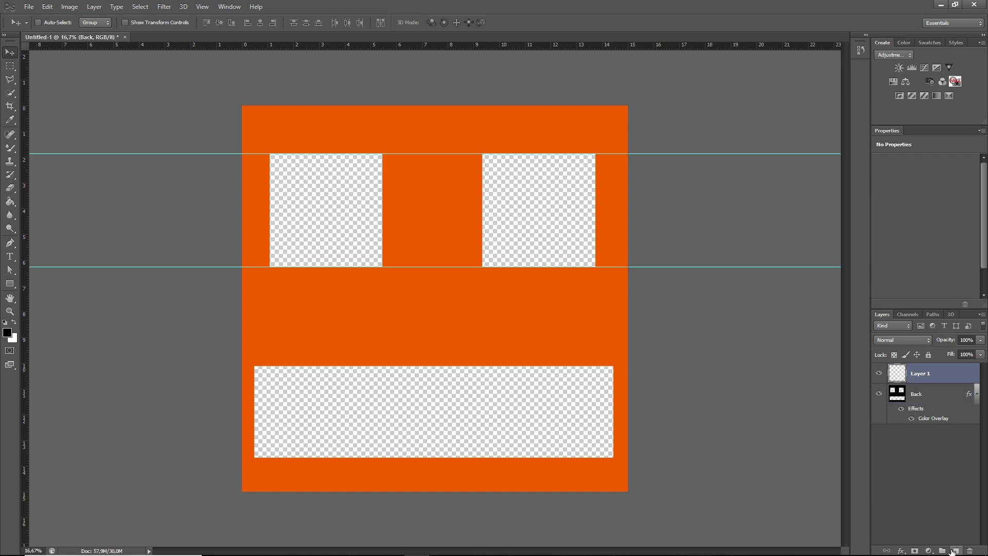
left_click(10, 79)
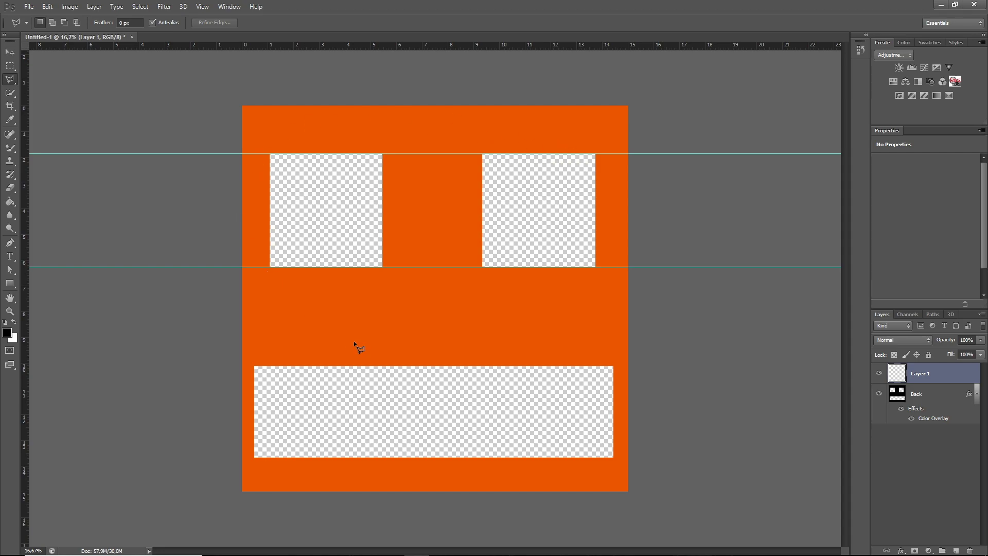
left_click(12, 81)
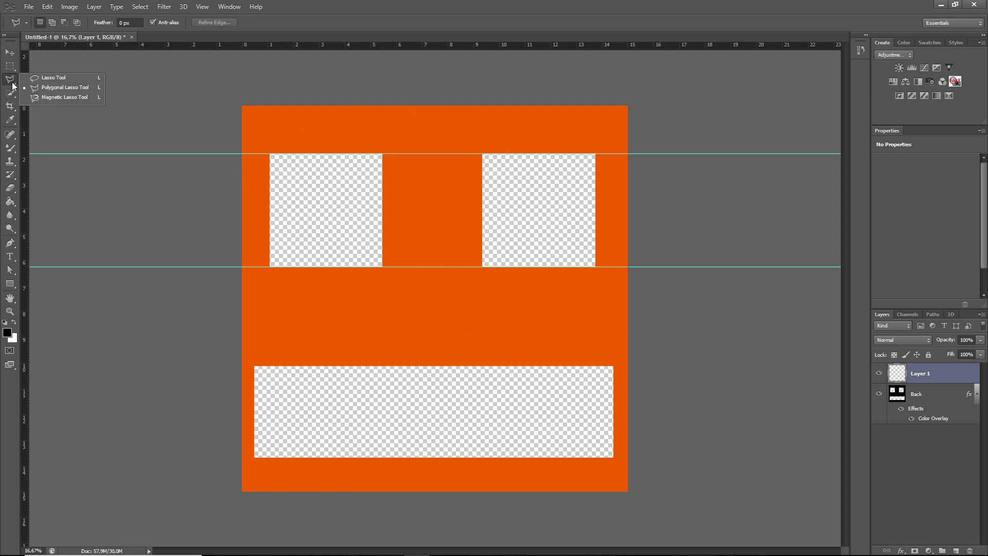
left_click(13, 85)
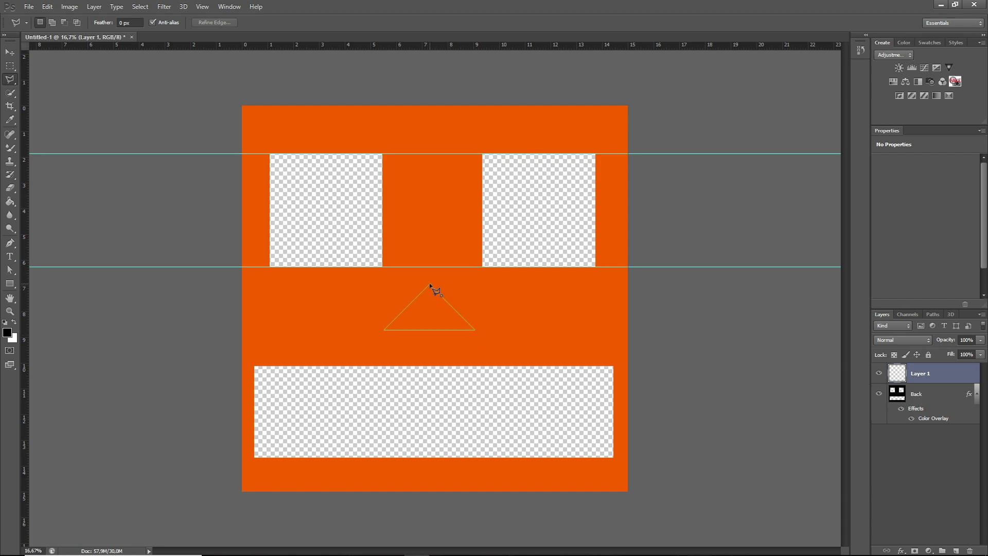
key("Return")
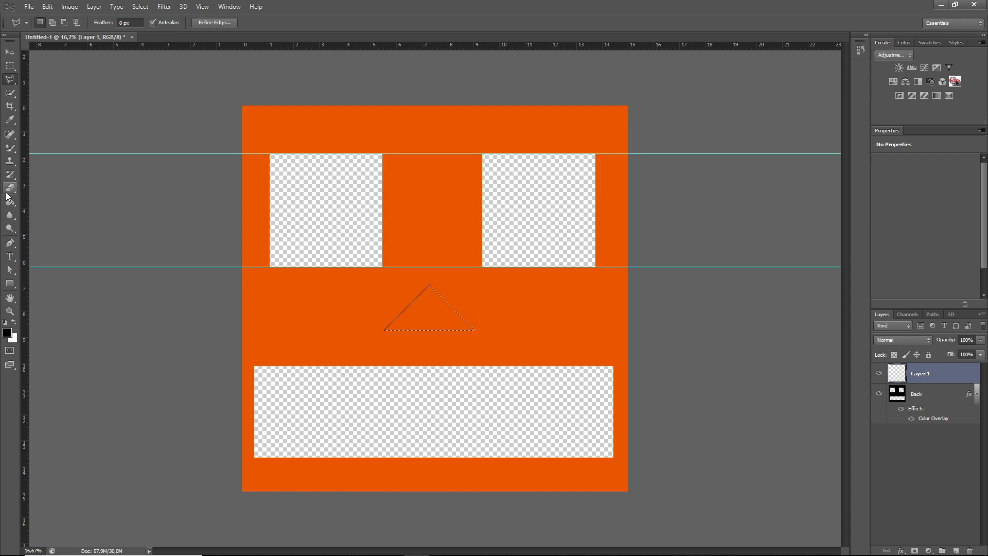
left_click(10, 65)
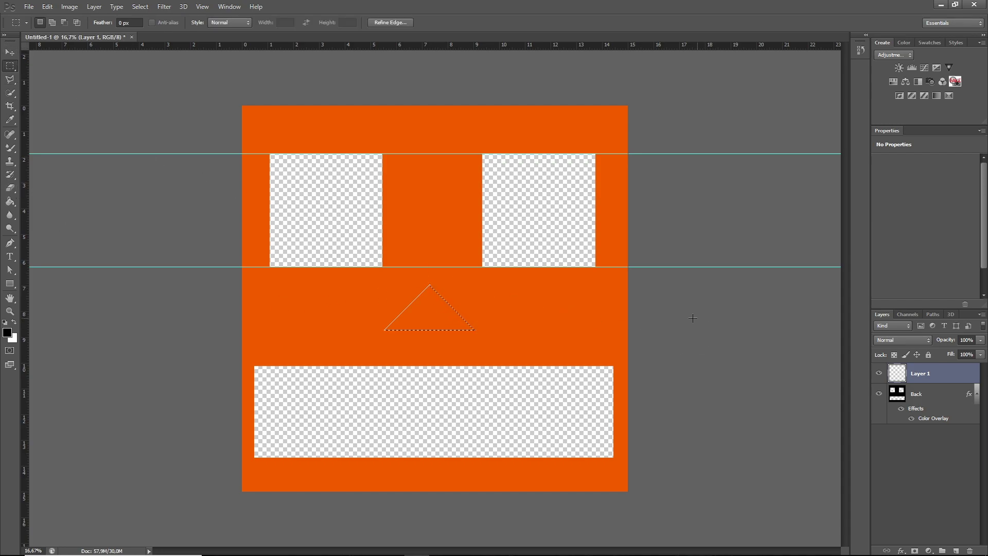
left_click(394, 274)
Outline a triangle about 3.6 cm wide between the square holes and the wide hole with the Polygonal Lasso, and fill it with black on Layer 1.
left_click(12, 80)
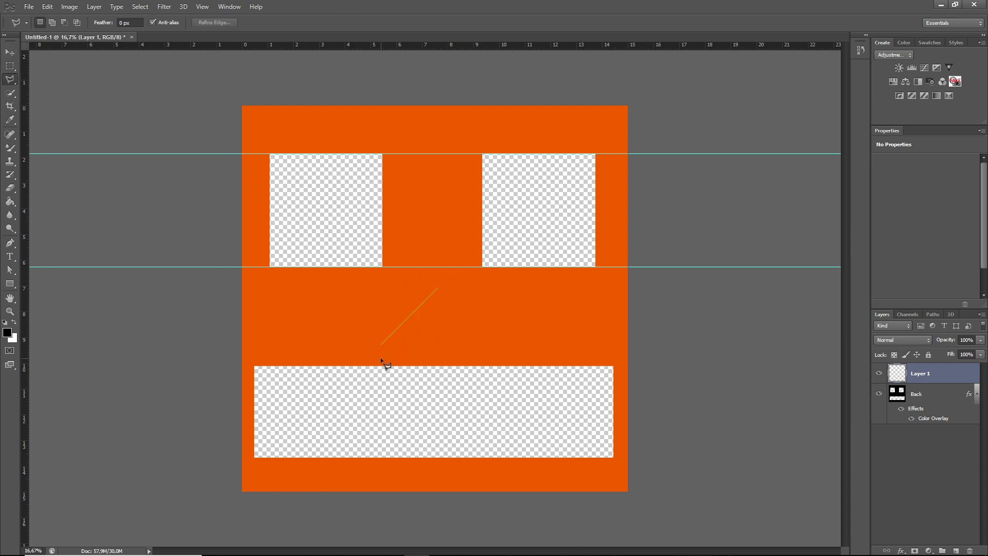
left_click(393, 333)
left_click(438, 287)
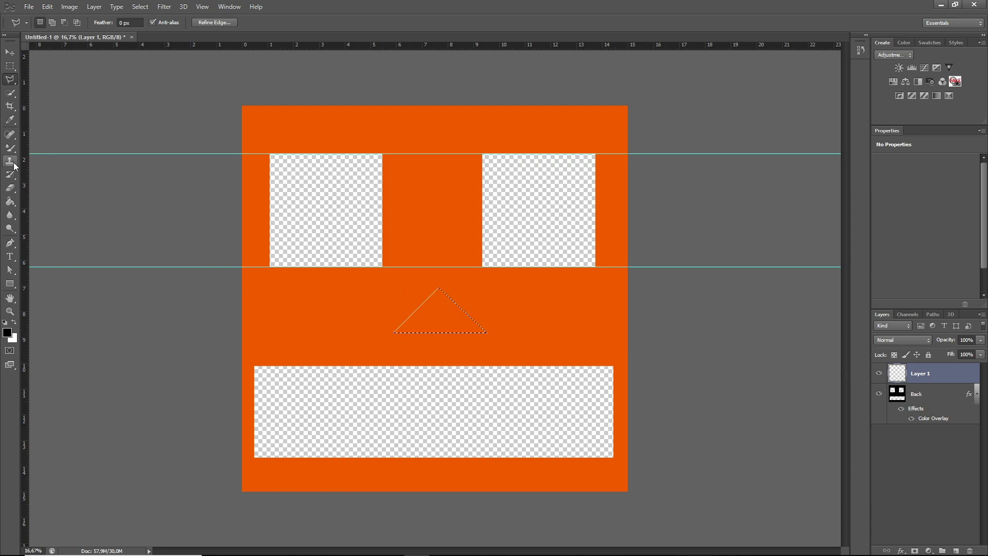
left_click(12, 201)
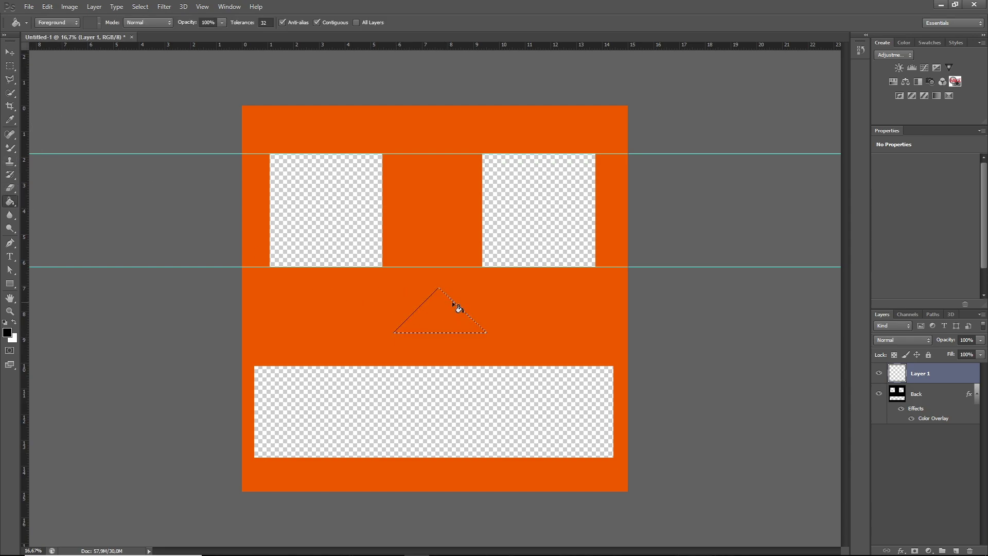
left_click(443, 319)
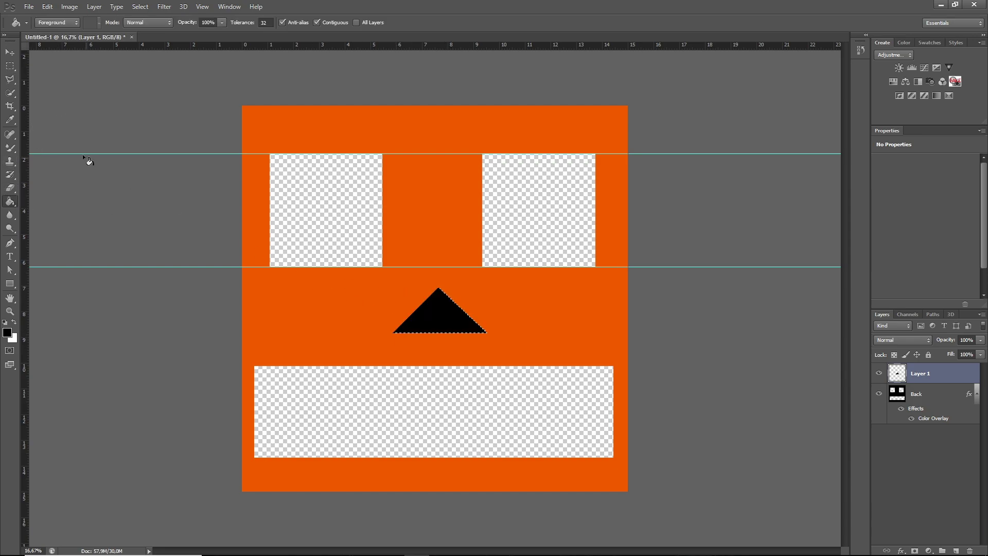
Clear the triangle selection and move the black triangle about 0.3 cm to the left, centring it between the two square holes.
left_click(9, 70)
key("ctrl+d")
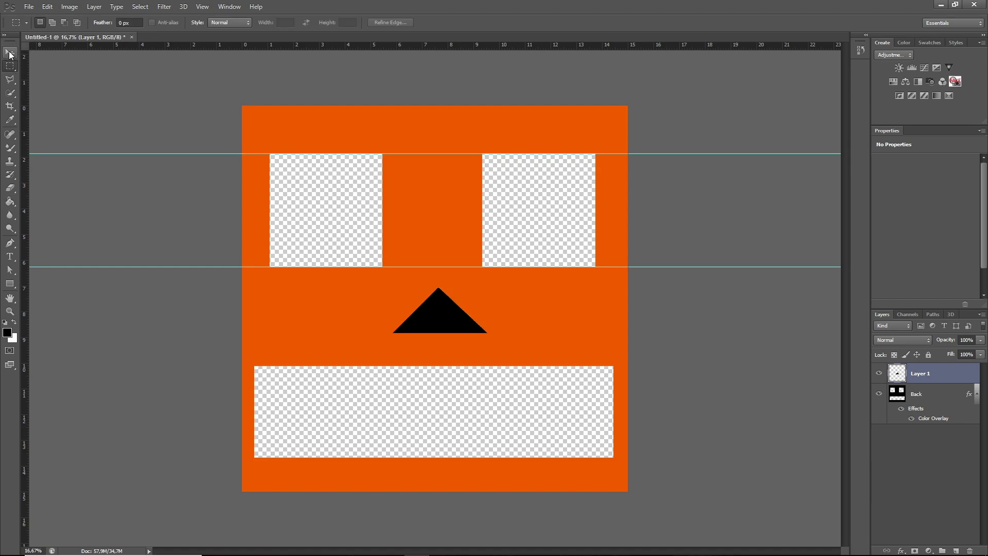
left_click(9, 52)
left_click_drag(461, 316, 453, 316)
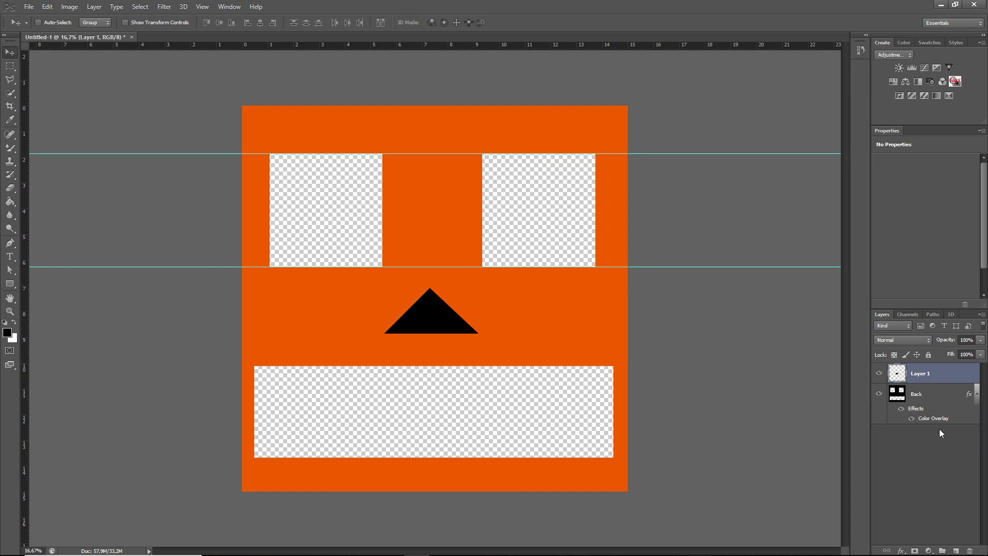
left_click(935, 399, "shift")
key("ctrl+g")
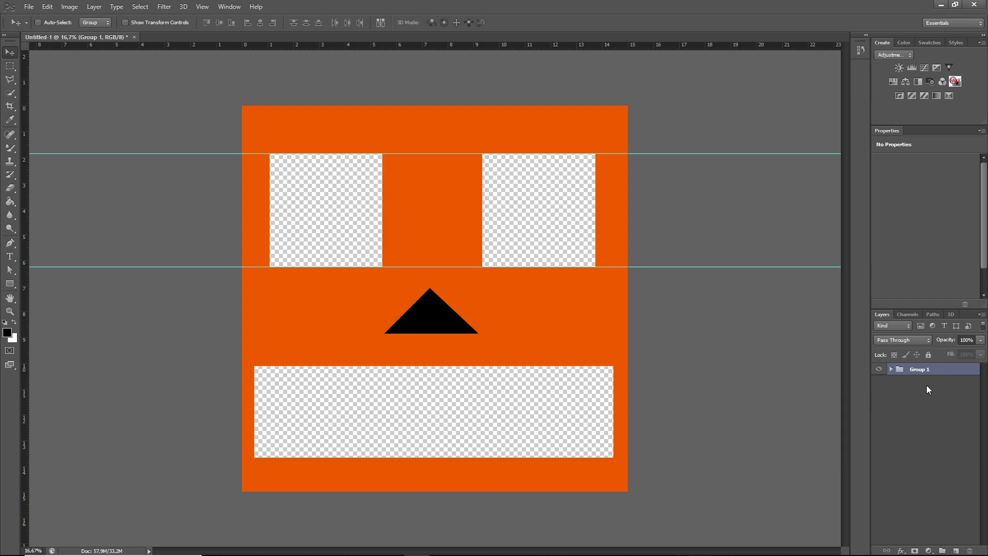
key("ctrl+z")
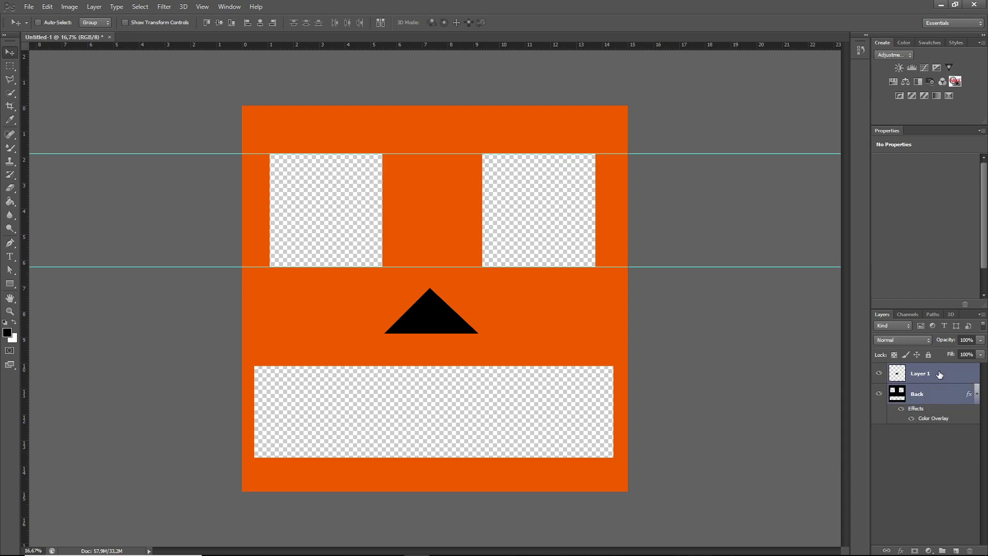
Group Layer 1 and the Back layer together.
left_click(940, 374)
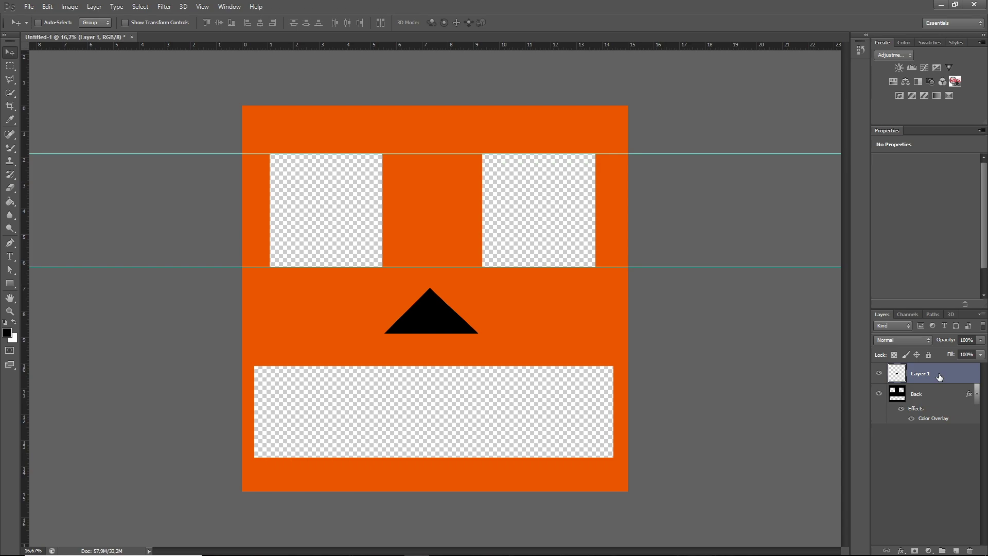
left_click(947, 392, "shift")
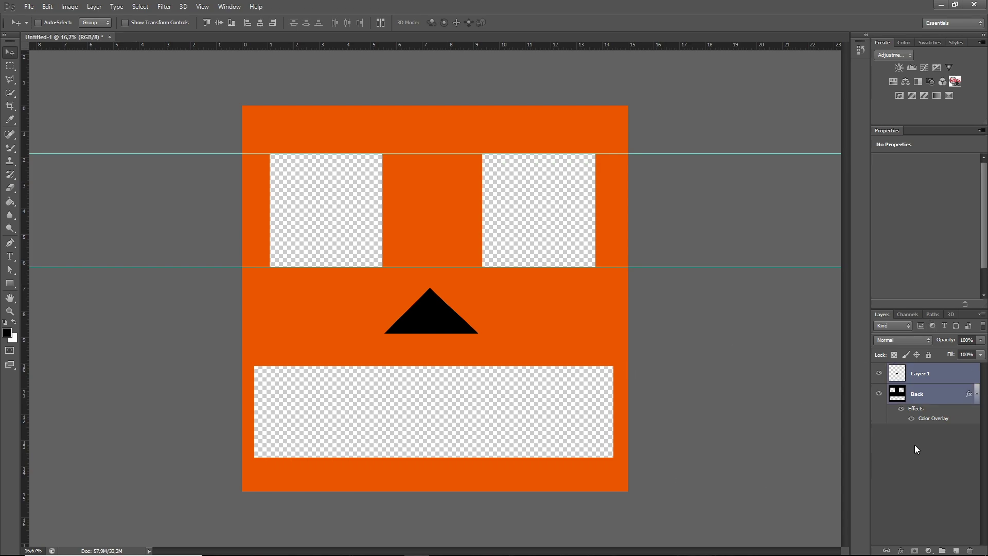
key("ctrl+g")
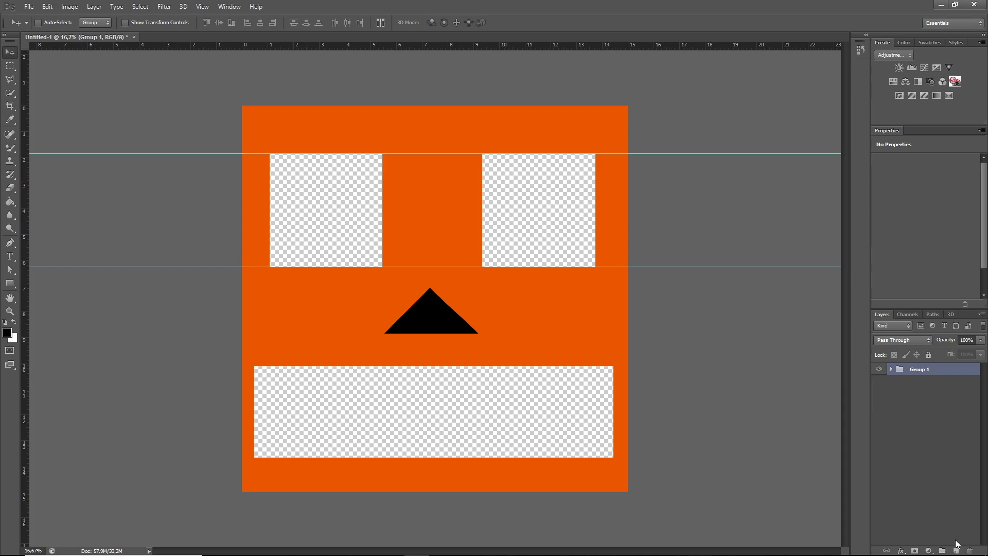
Add a new empty layer outside the group and place it below Group 1.
left_click(968, 517)
left_click(955, 550)
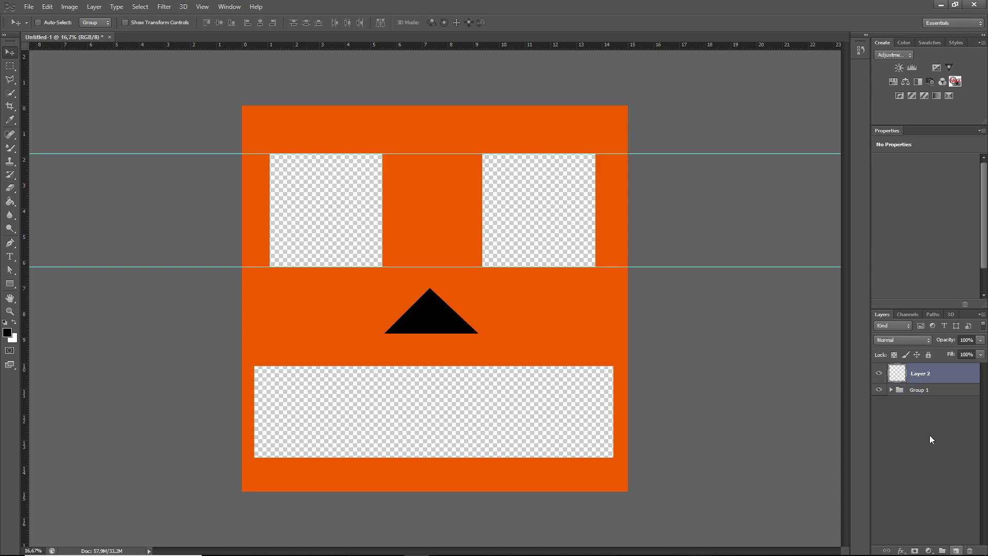
left_click_drag(937, 381, 945, 430)
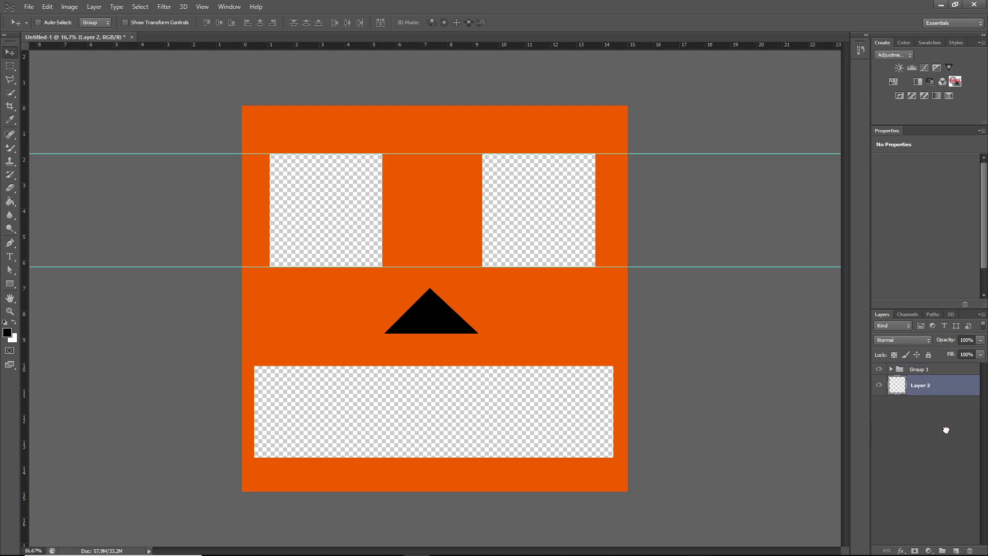
Fill the entire canvas on Layer 2 with black using the Paint Bucket, and clear the selection.
left_click(9, 65)
left_click_drag(225, 86, 631, 498)
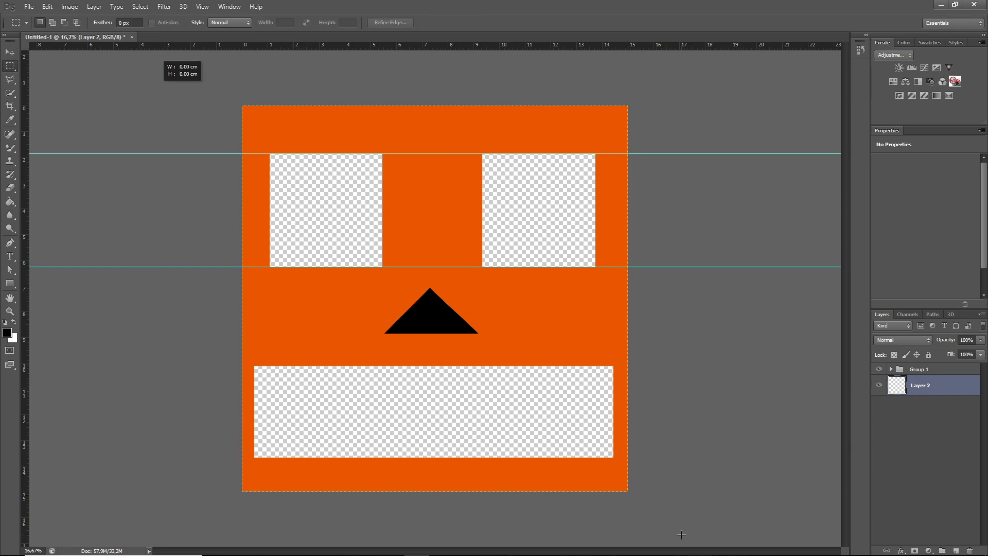
left_click_drag(682, 535, 683, 533)
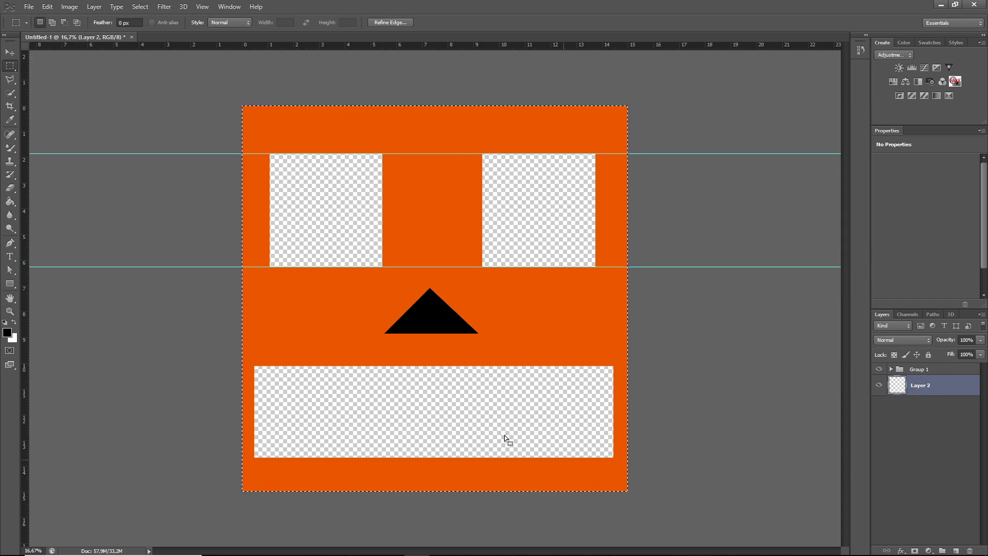
left_click(10, 201)
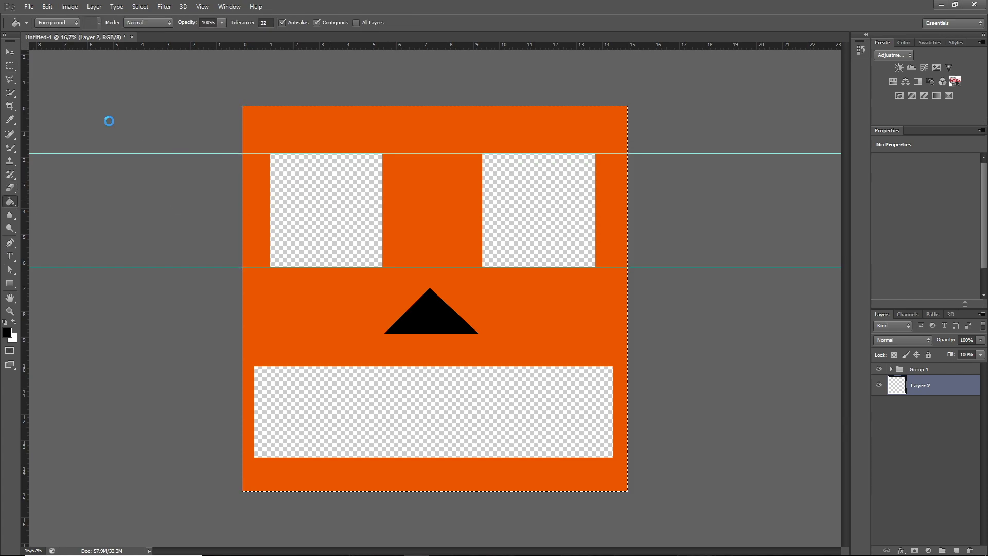
left_click(10, 67)
left_click(33, 54)
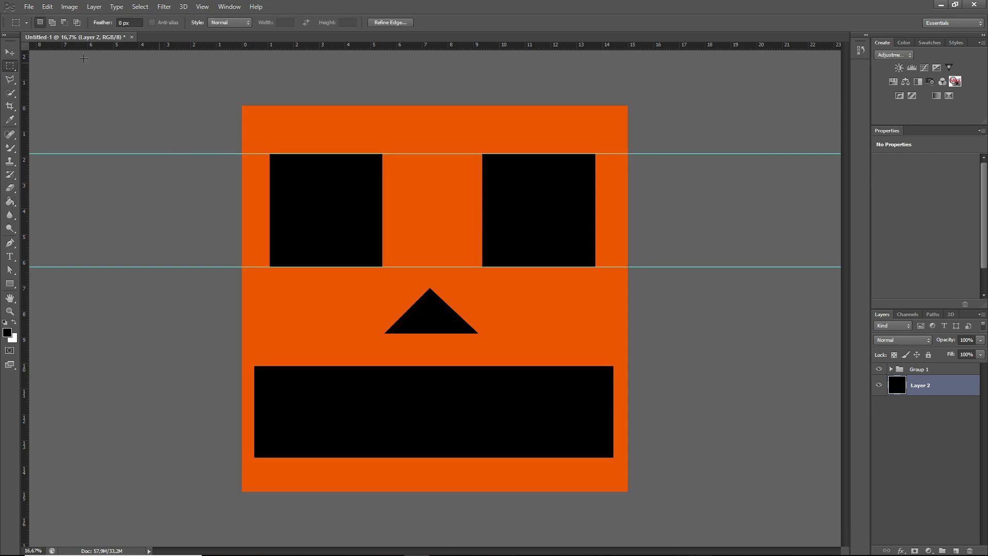
left_click(10, 52)
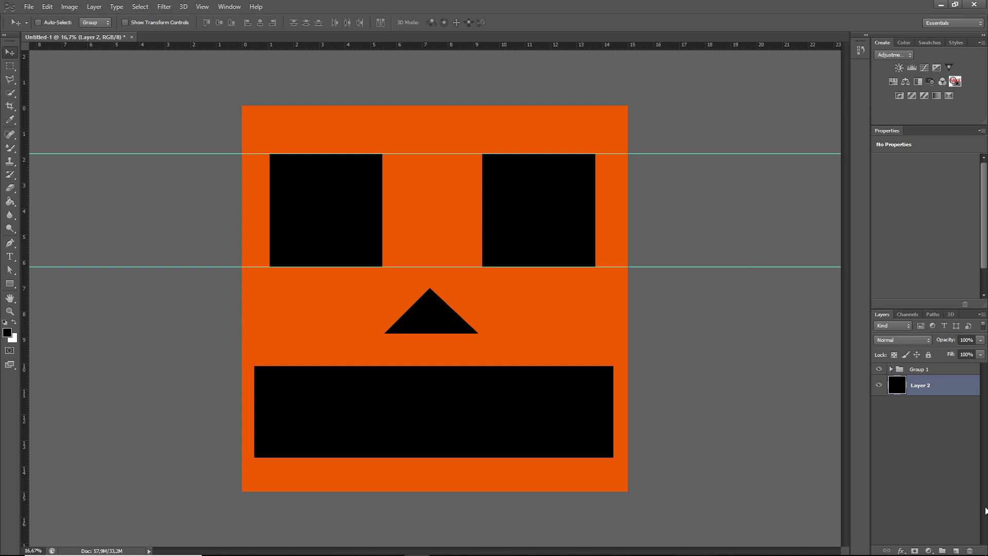
Apply a white (ffffff) Color Overlay to the black Layer 2 behind the face group.
double_click(956, 389)
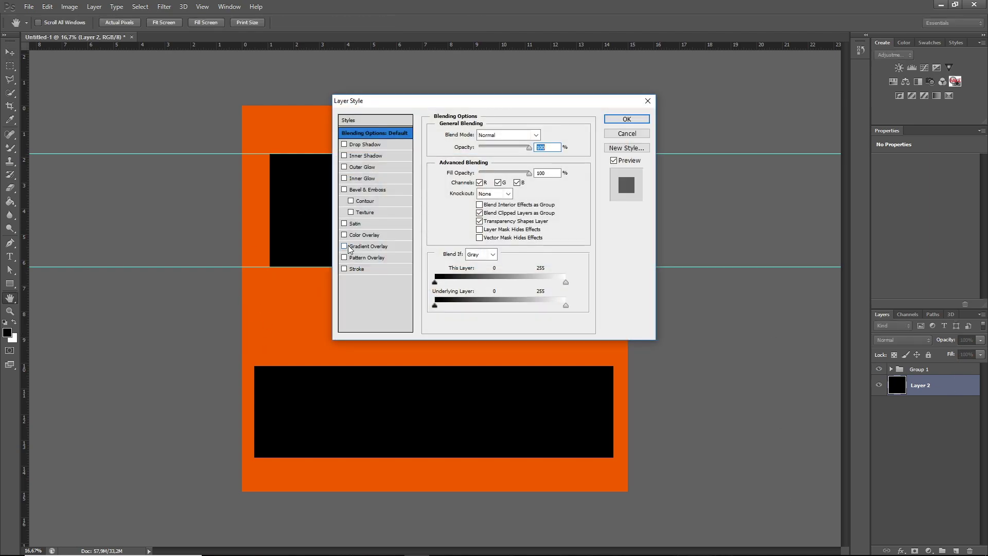
left_click(363, 235)
left_click(549, 136)
left_click_drag(465, 204, 283, 84)
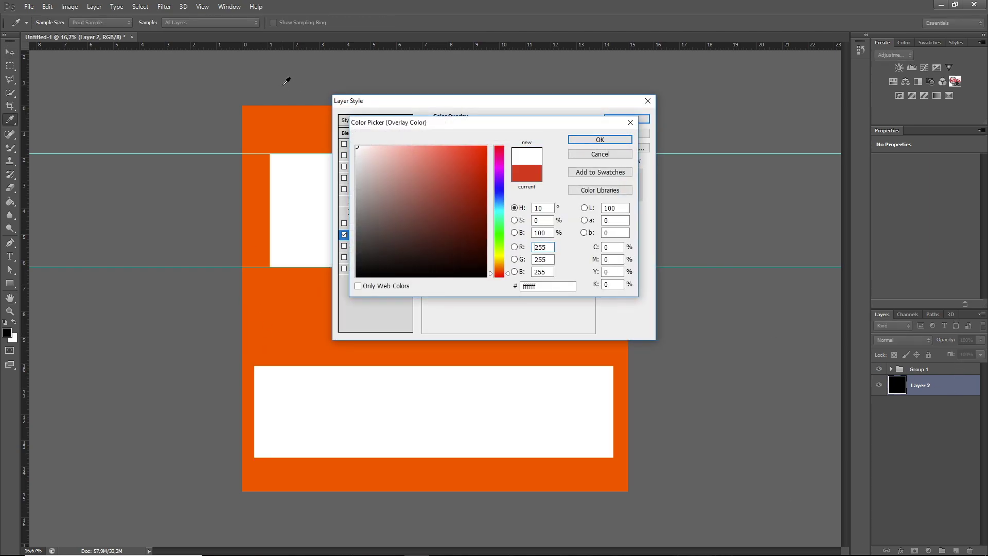
key("Return")
key("Return")
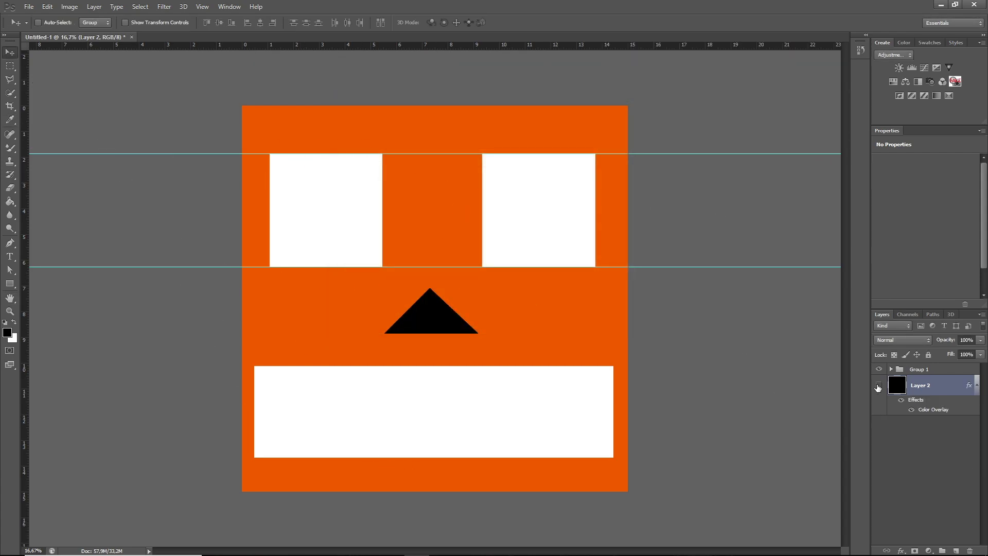
Delete Layer 2 so that only Group 1 remains in the document.
left_click(878, 387)
key("Delete")
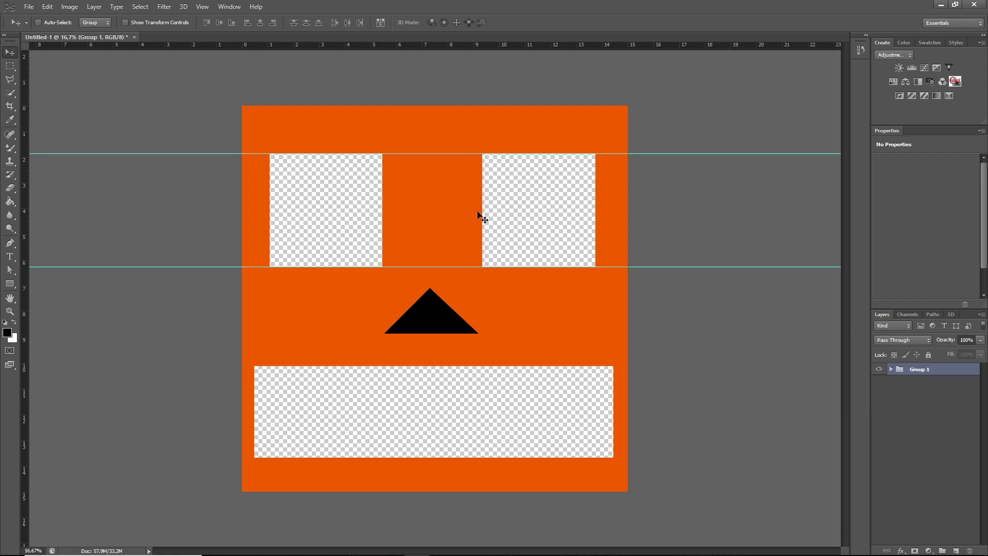
left_click(28, 6)
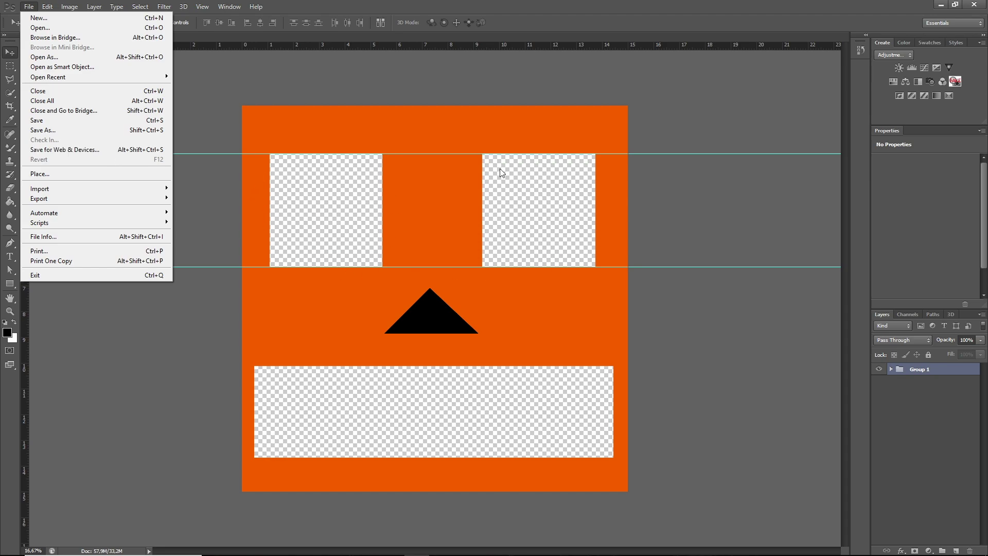
left_click(368, 410)
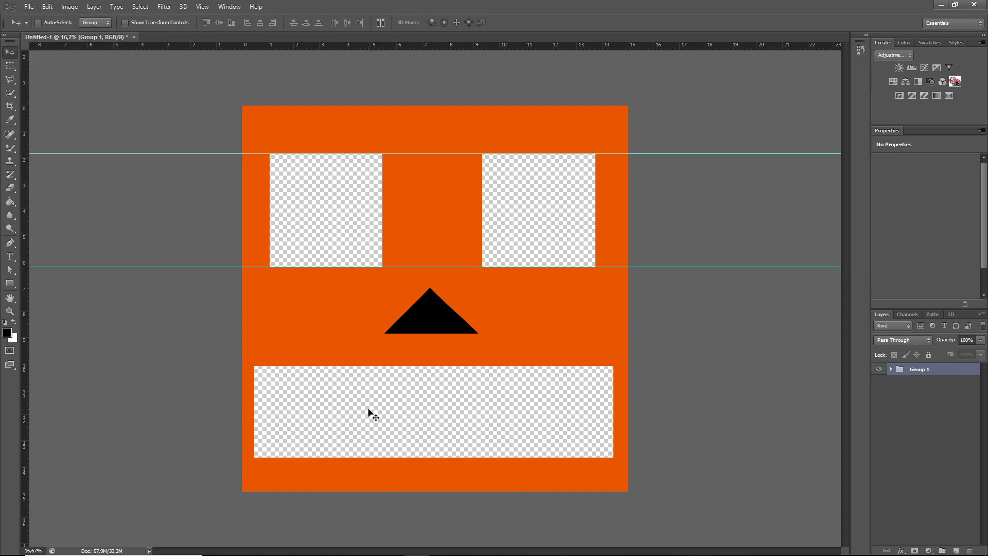
Add the text WINNE in the mouth cutout and move it about 1.7 cm to the left to centre it there.
key("t")
left_click(355, 435)
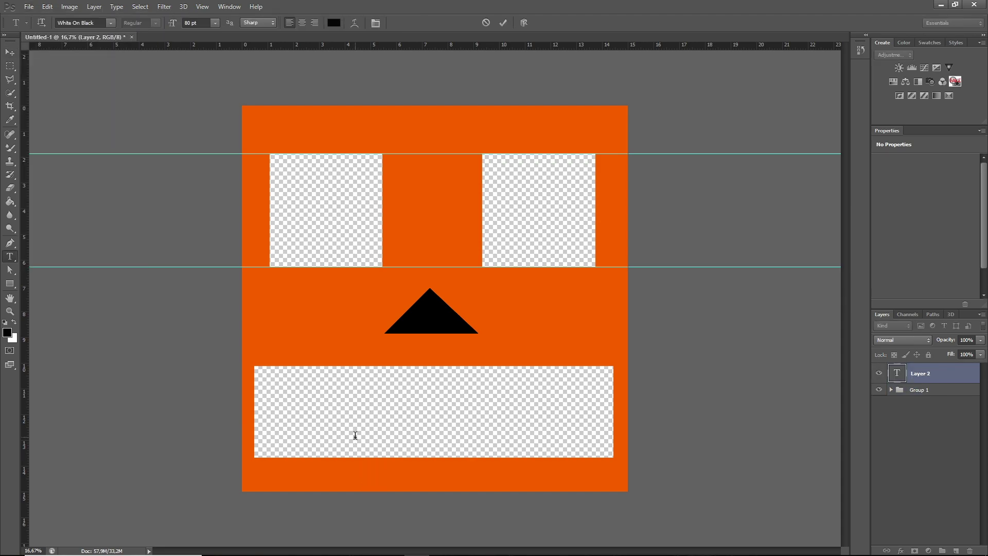
type("WI??")
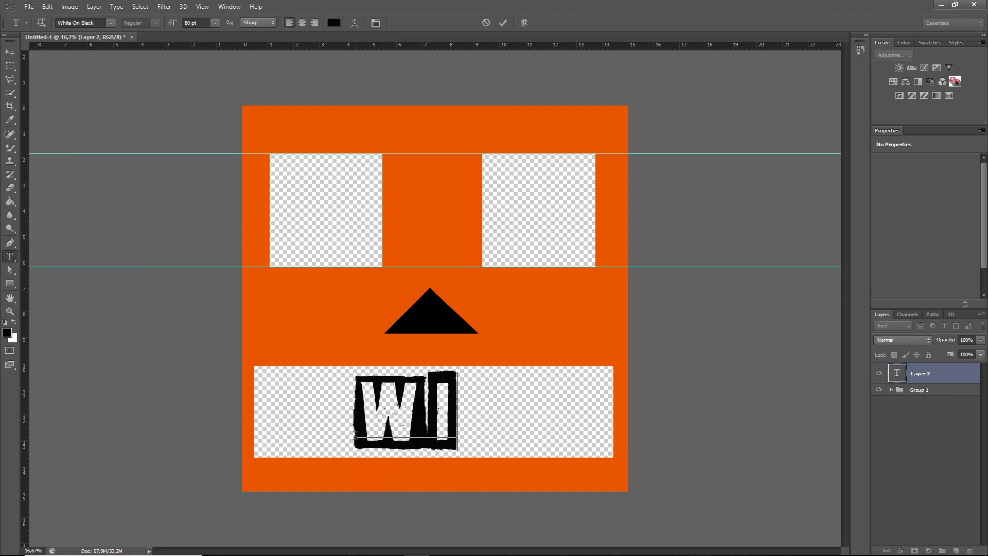
key("BackSpace")
key("BackSpace")
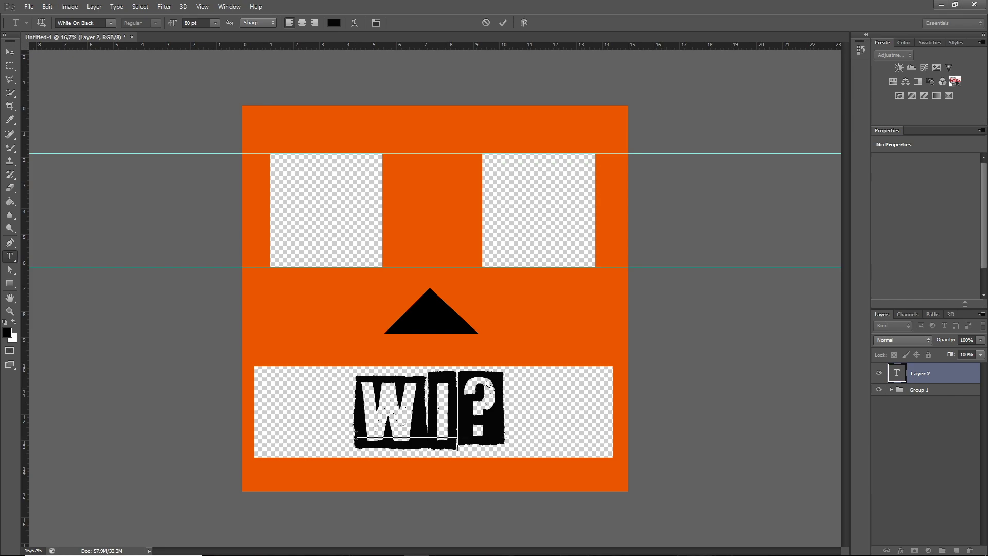
type("NNE")
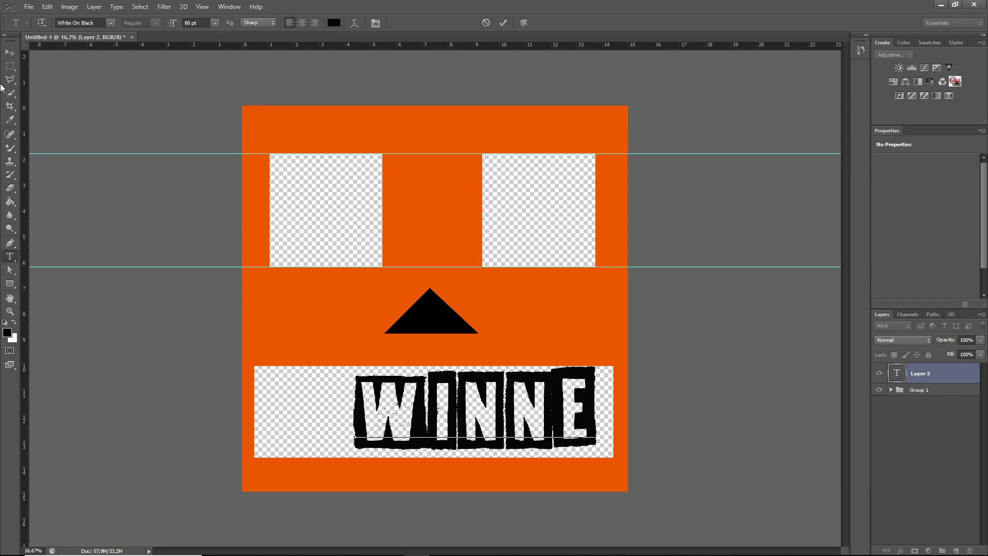
left_click(10, 52)
left_click_drag(549, 418, 509, 422)
Apply a Color Overlay to the WINNE text layer using the orange sampled from the face.
double_click(958, 376)
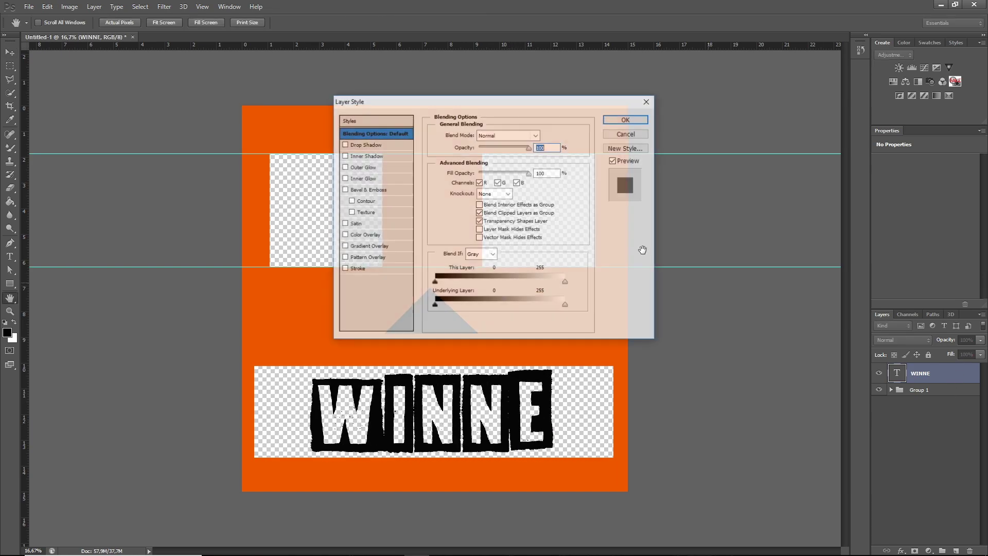
left_click(371, 234)
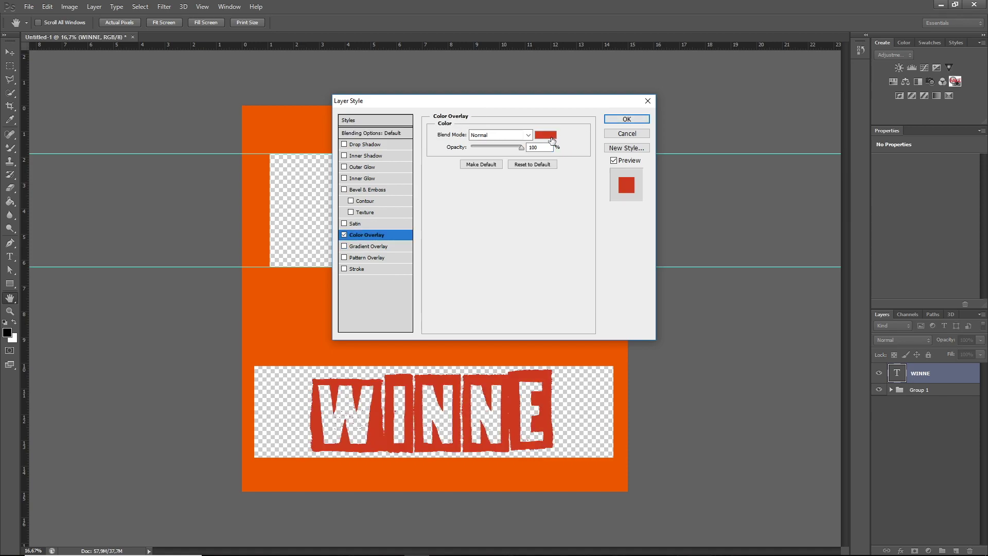
left_click(544, 135)
left_click(251, 297)
key("Return")
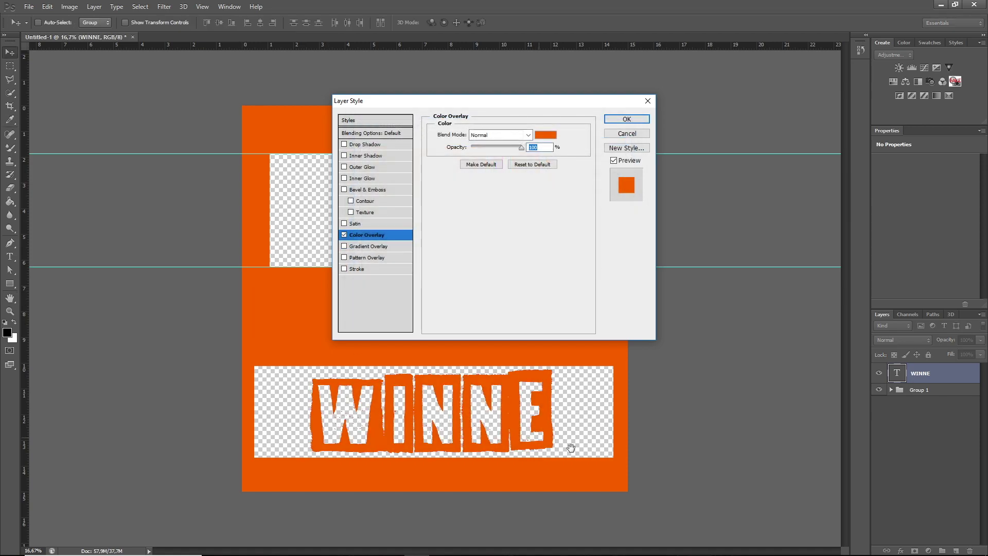
key("Return")
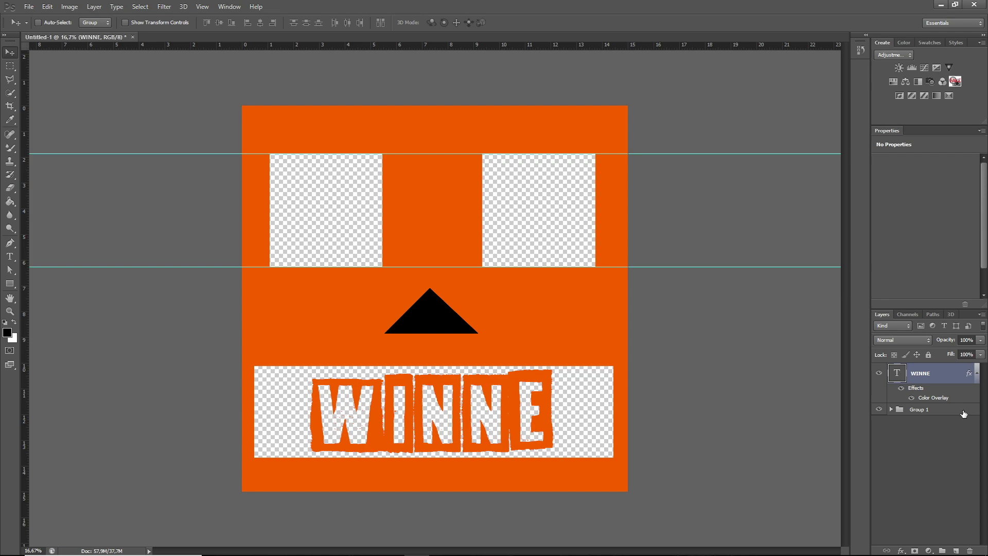
Start a Save for Web & Devices export despite the image size, and set the format to PNG-24.
left_click(29, 7)
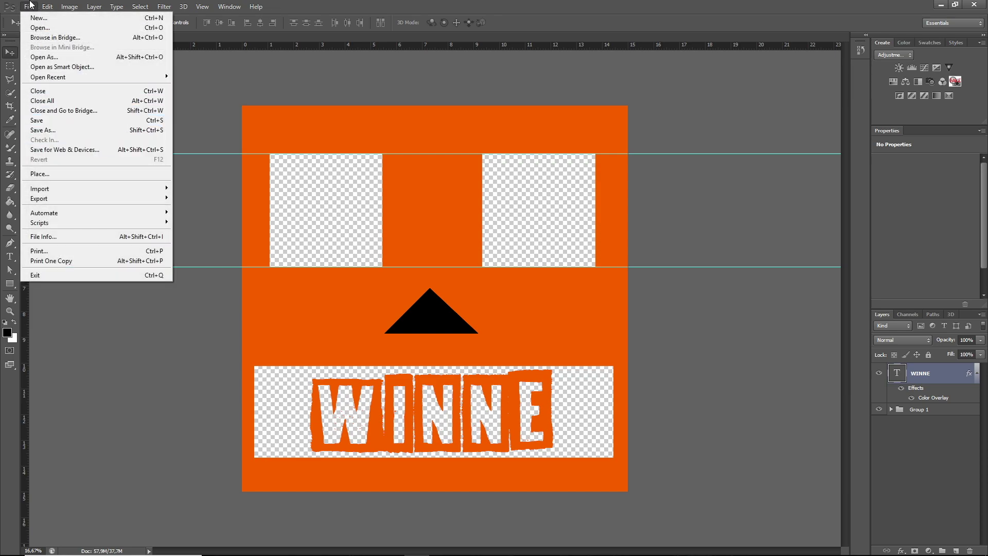
left_click(85, 150)
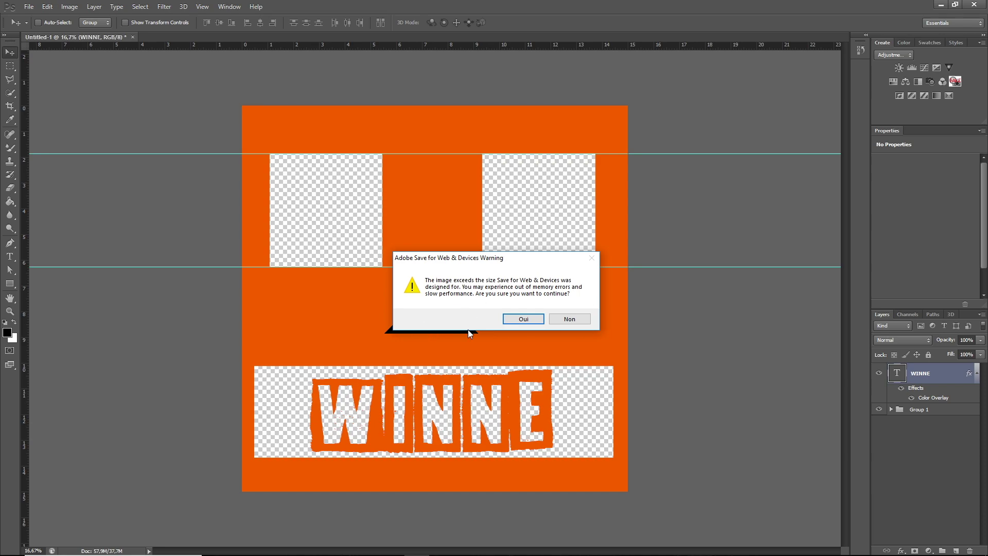
left_click(523, 320)
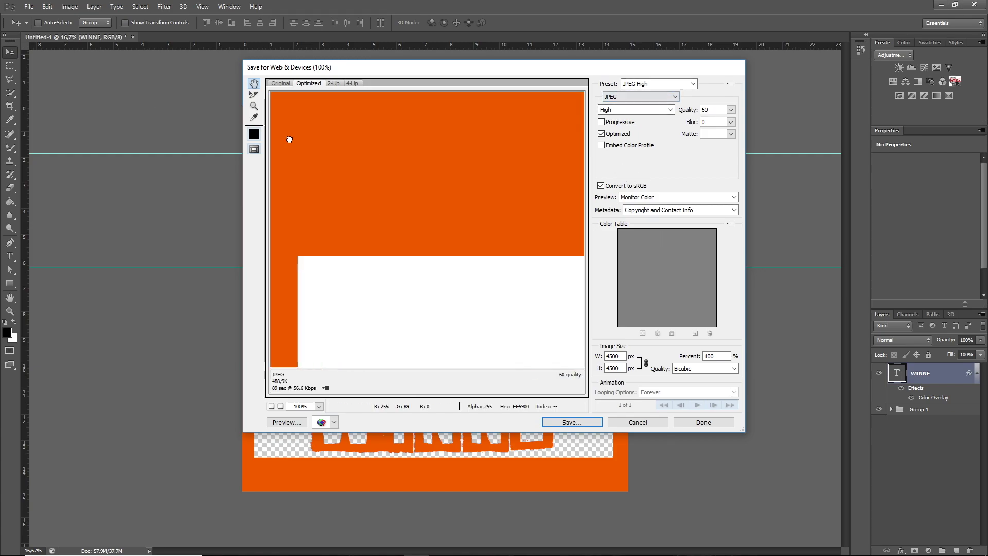
left_click_drag(399, 273, 520, 378)
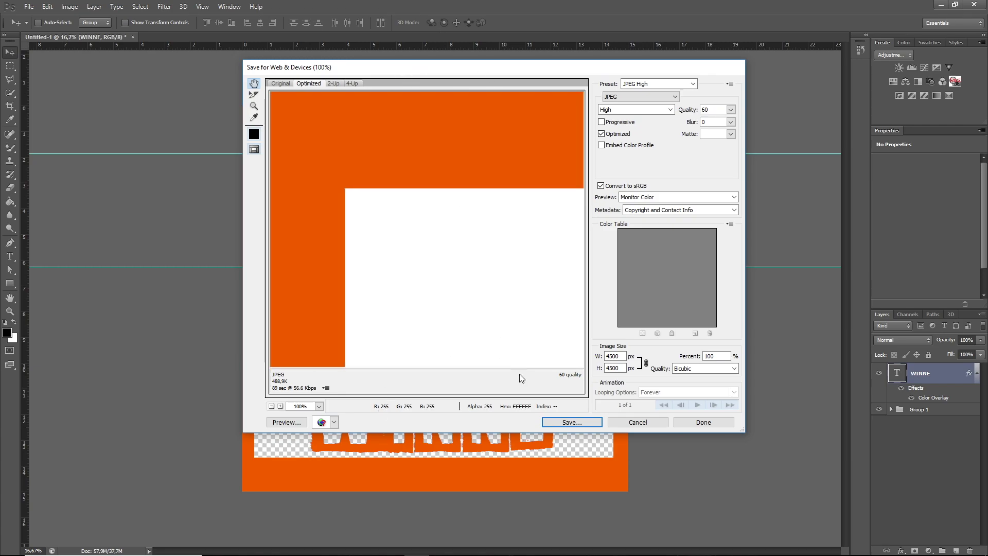
left_click(671, 98)
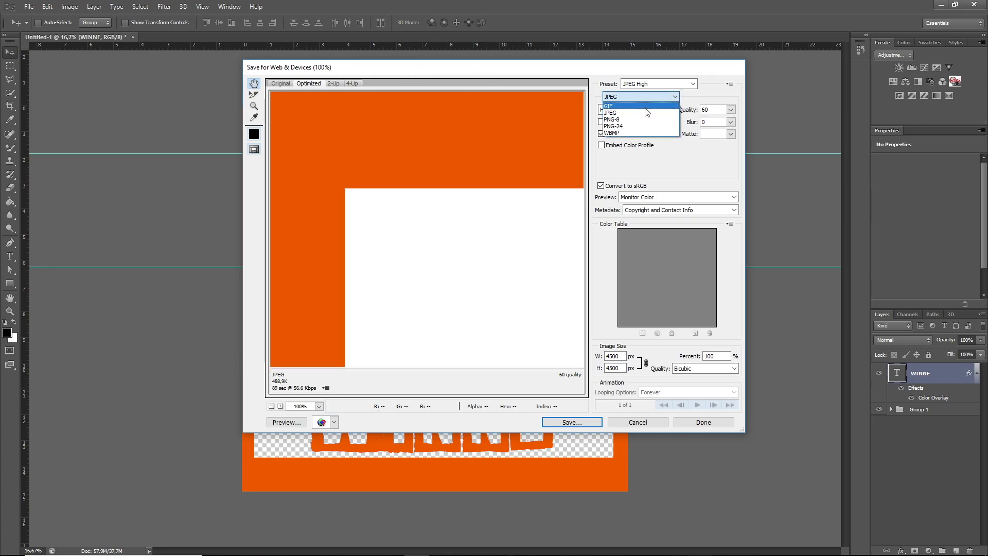
left_click(645, 126)
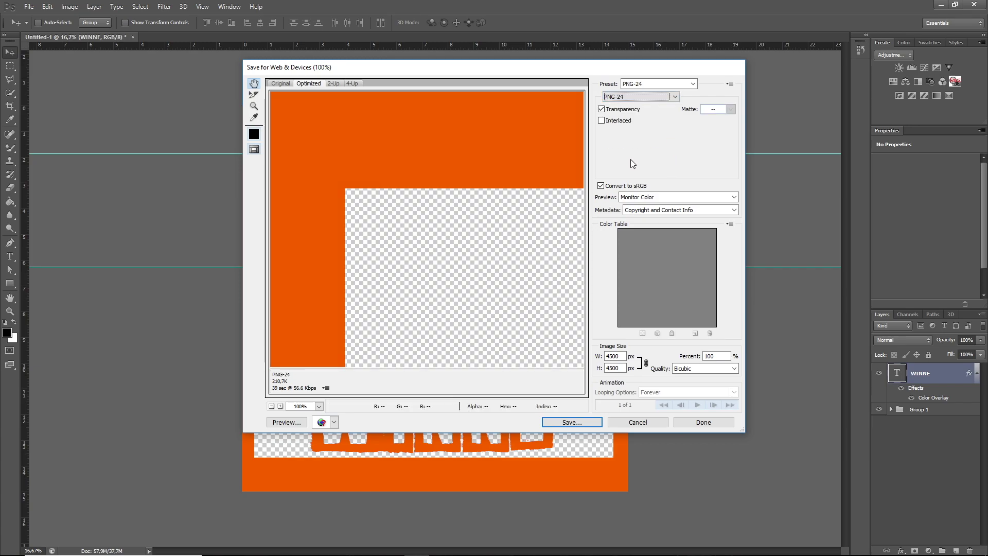
left_click_drag(514, 230, 507, 209)
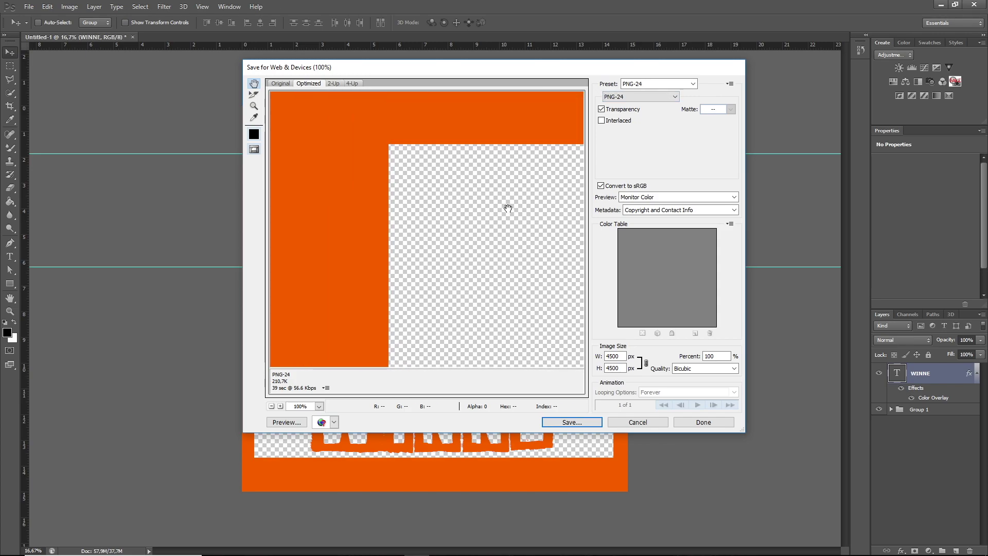
Save the optimized image to the desktop (Bureau) under the file name 1.
left_click(563, 425)
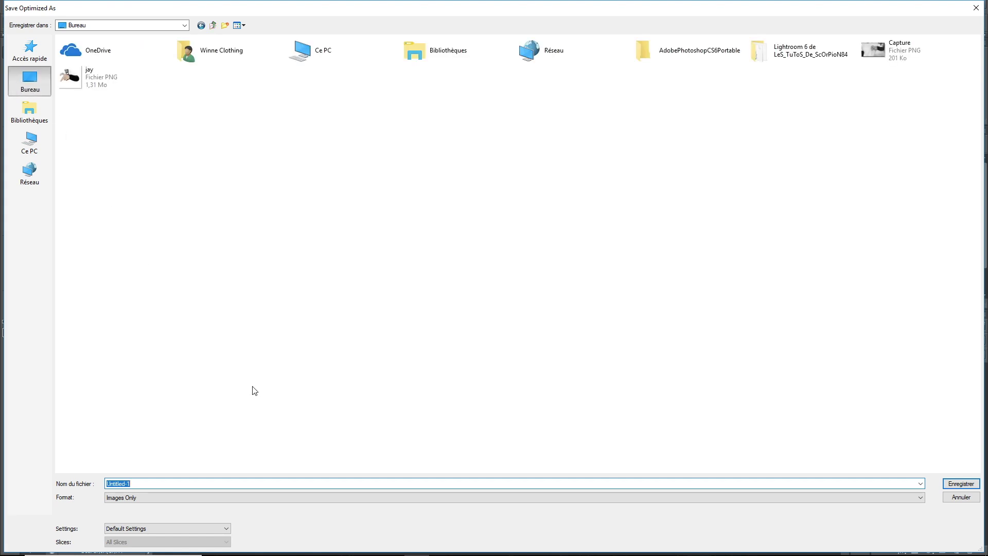
type("j")
key("Return")
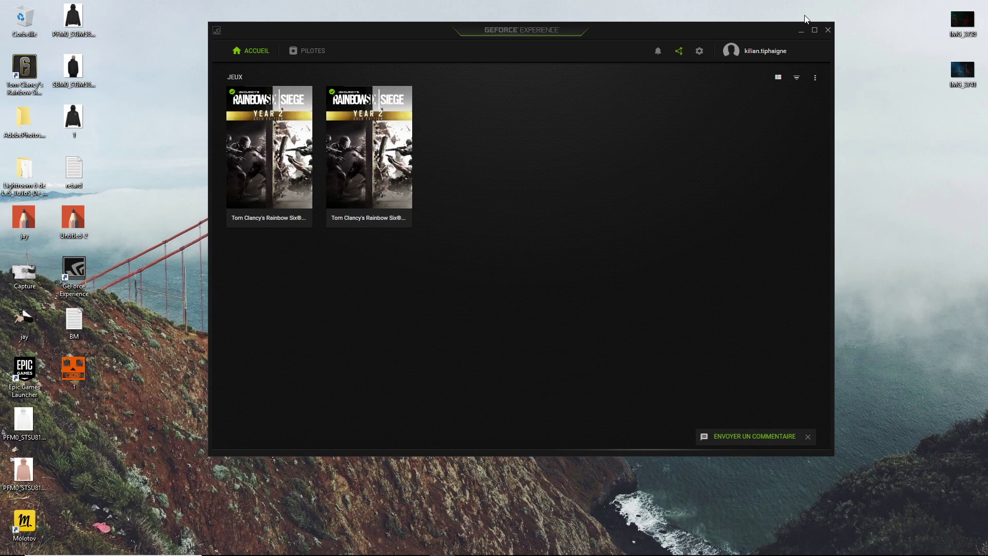
Minimise the GeForce Experience window, check the exported 1.png from the desktop in a maximised Photos window, and return to Photoshop.
left_click(802, 31)
double_click(60, 369)
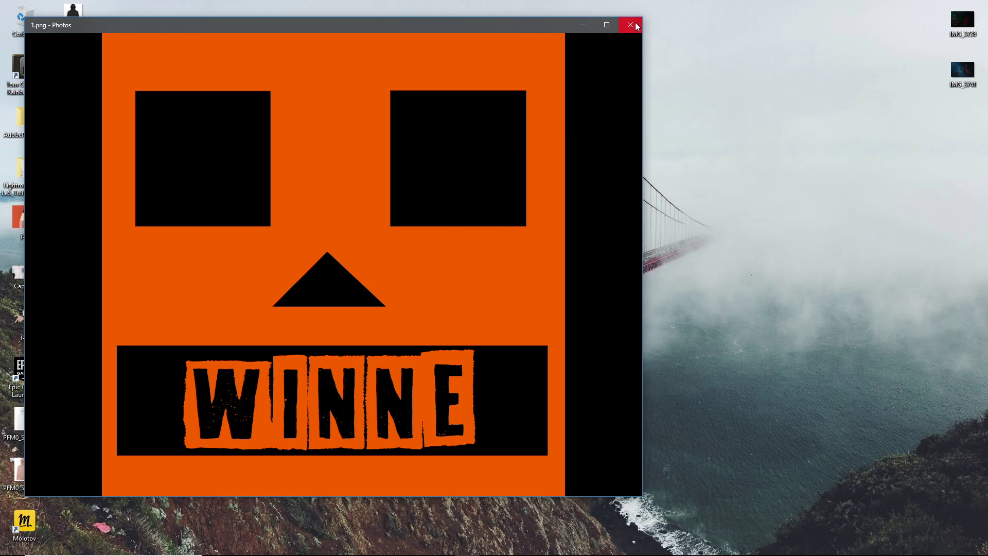
left_click(606, 26)
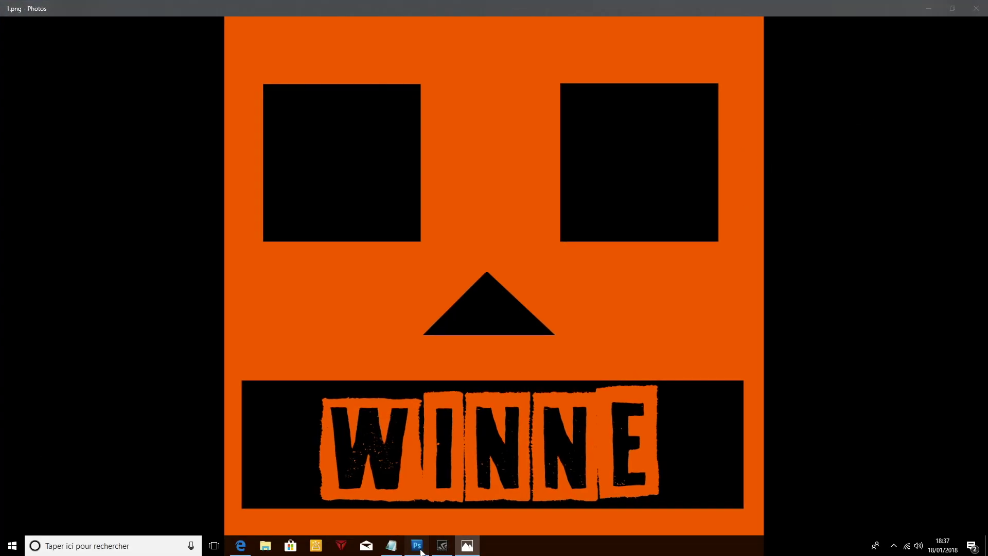
left_click(417, 551)
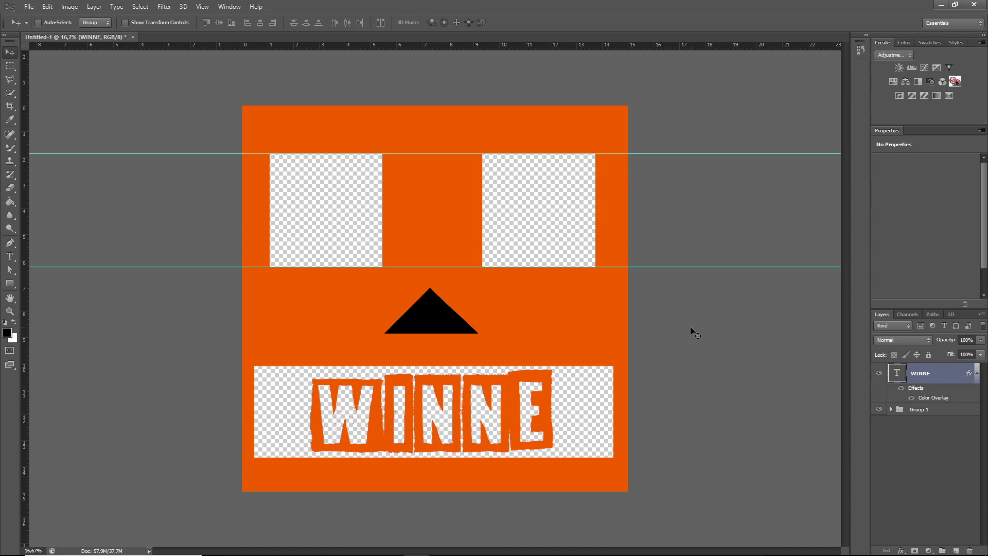